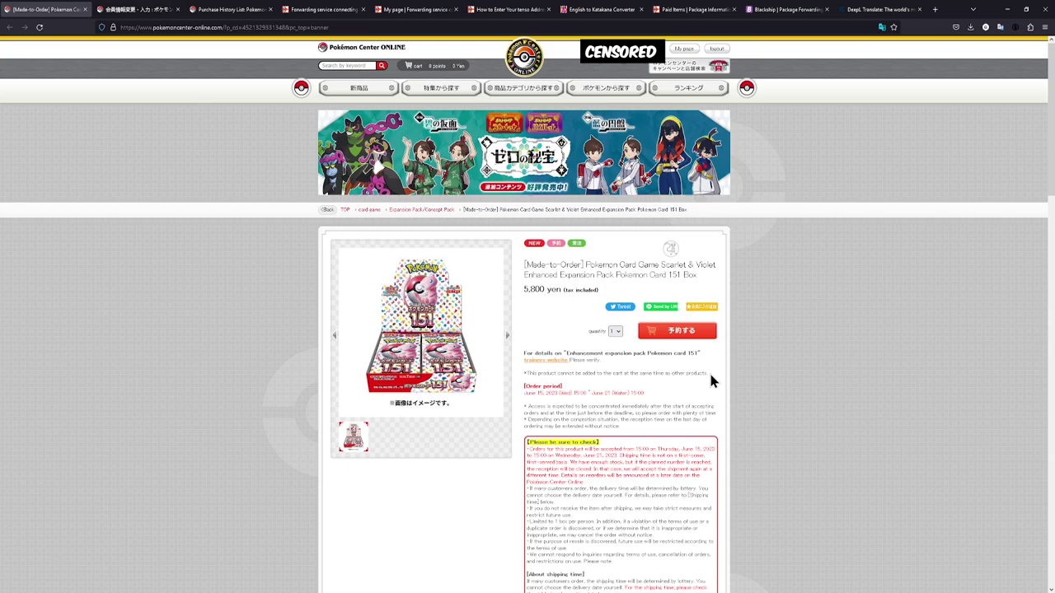
Step: Switch to the signed-in tenso.com home page tab
key("ctrl+4")
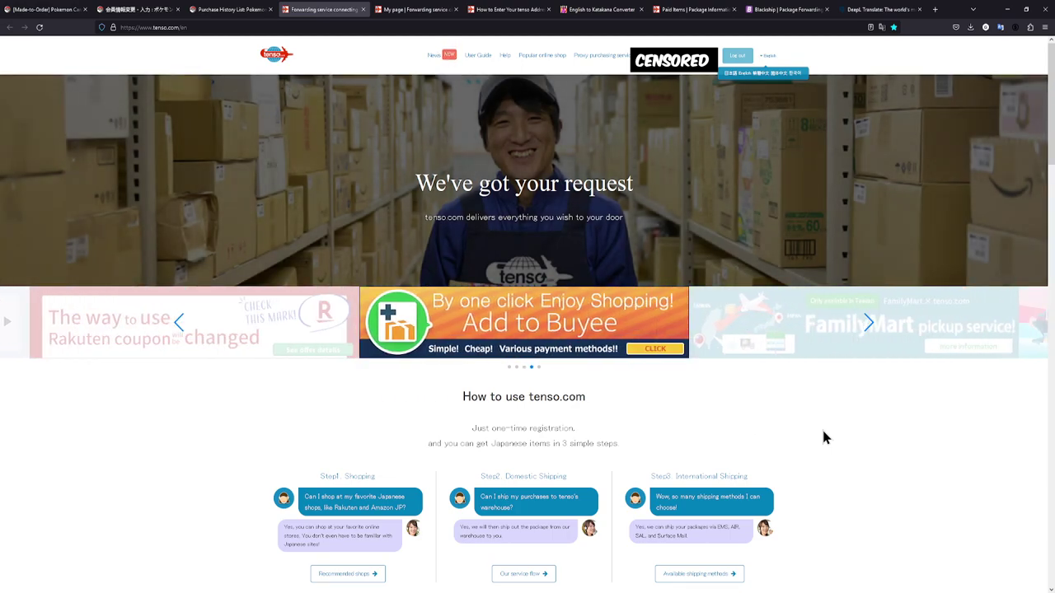
Step: Switch to the Blackship package-forwarding site tab
left_click(768, 12)
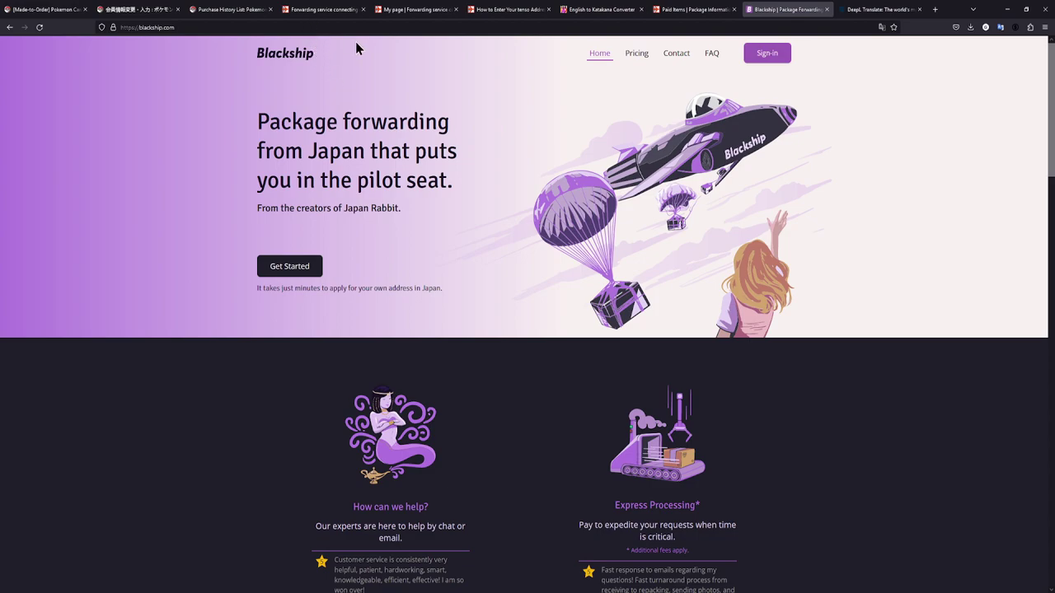
Step: Go from tenso's My page to the 'How to Enter Your tenso Address' guide, then back to the member form
key("ctrl+5")
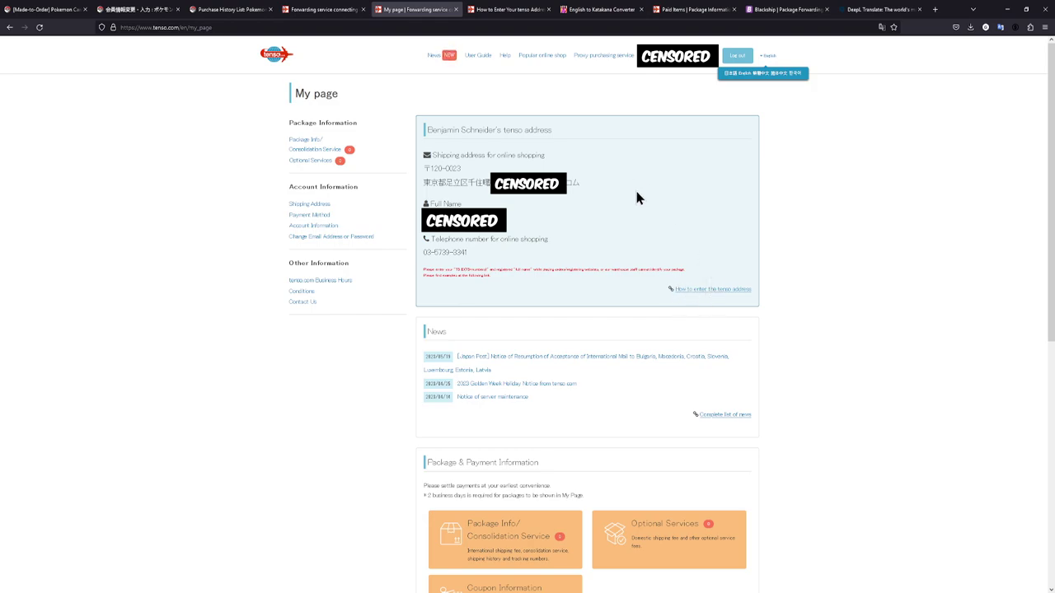
left_click(488, 23)
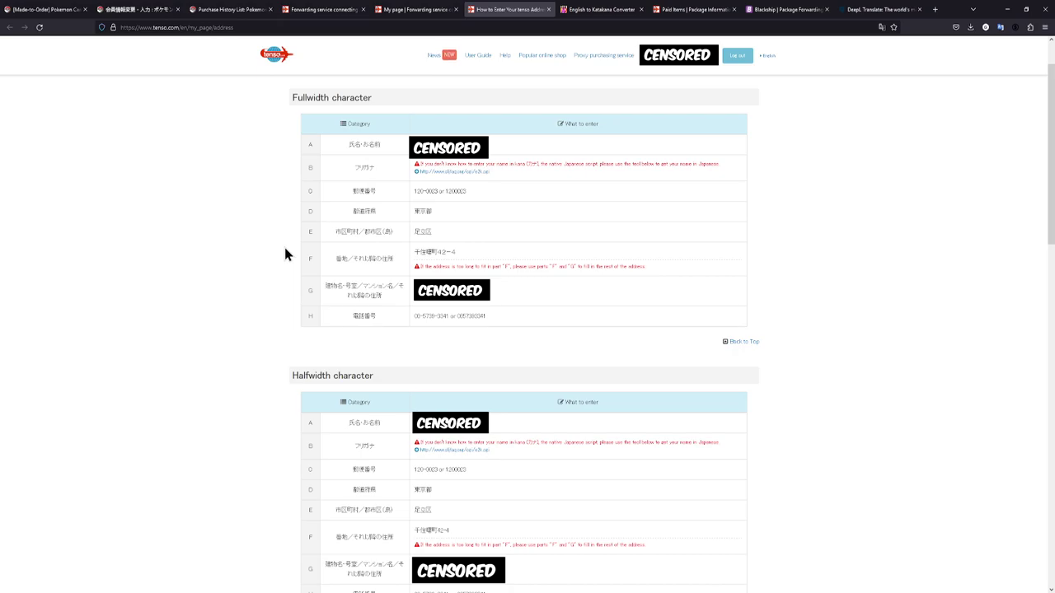
key("ctrl+2")
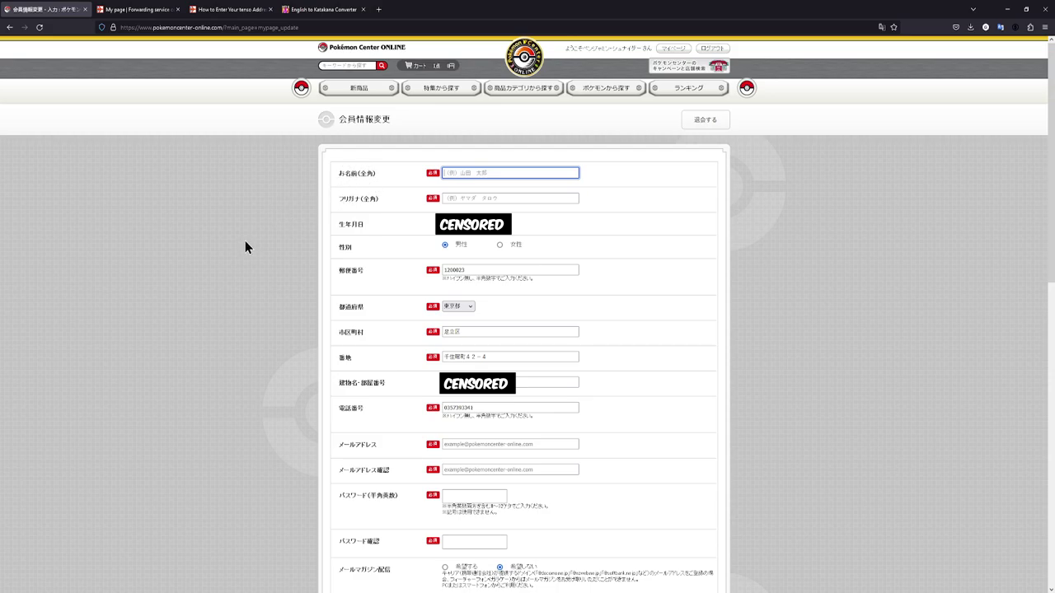
Step: Enter the member's English name in the お名前(全角) field and check the フリガナ(全角) label
type("Ja")
type("hn Doe")
left_click_drag(336, 200, 377, 203)
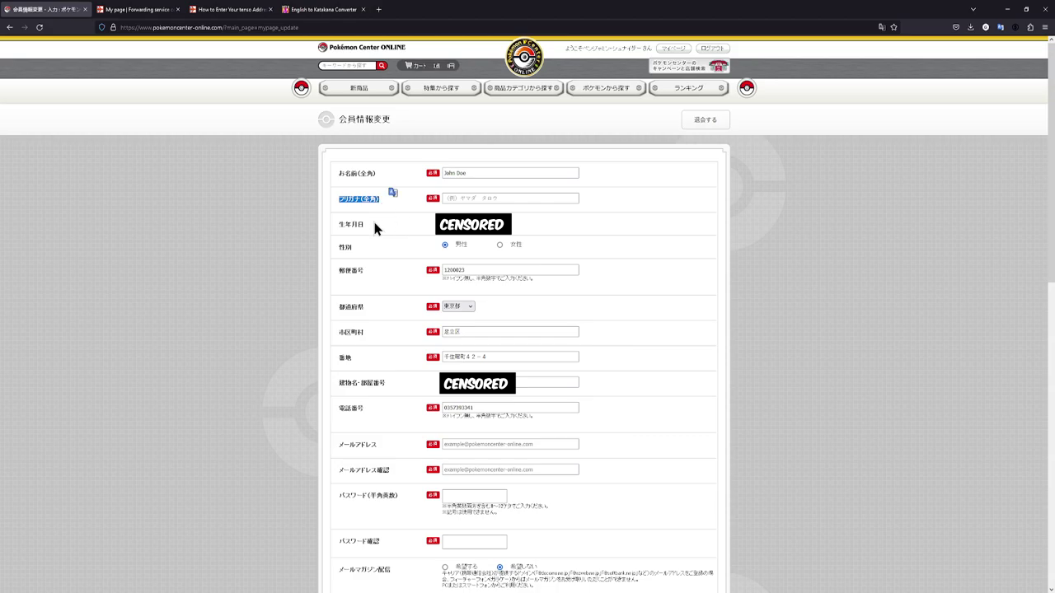
left_click(249, 262)
left_click(219, 10)
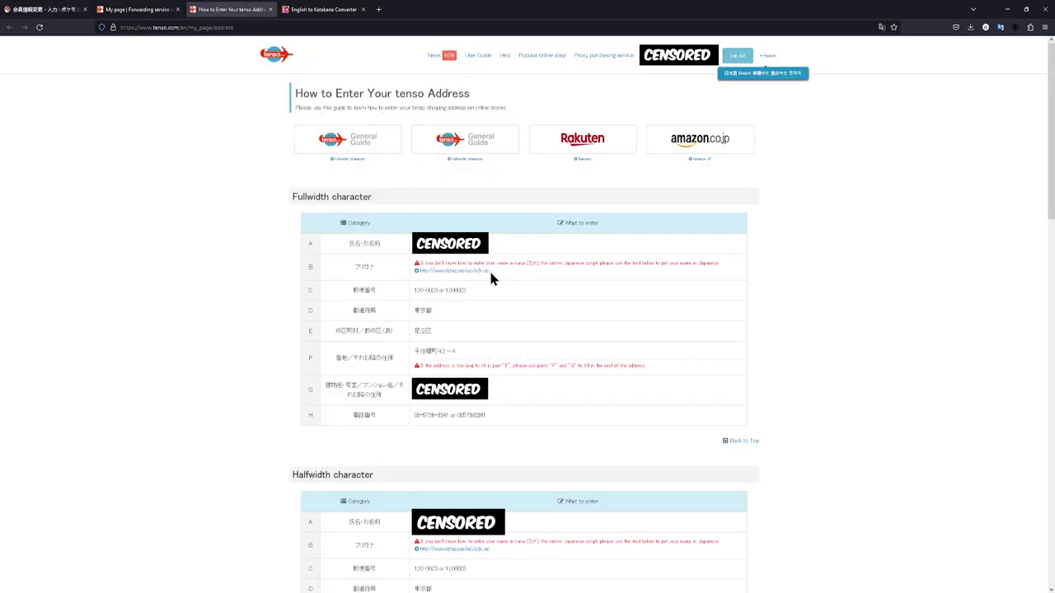
Step: Convert the member's English name to katakana in the converter and select the result
left_click(318, 12)
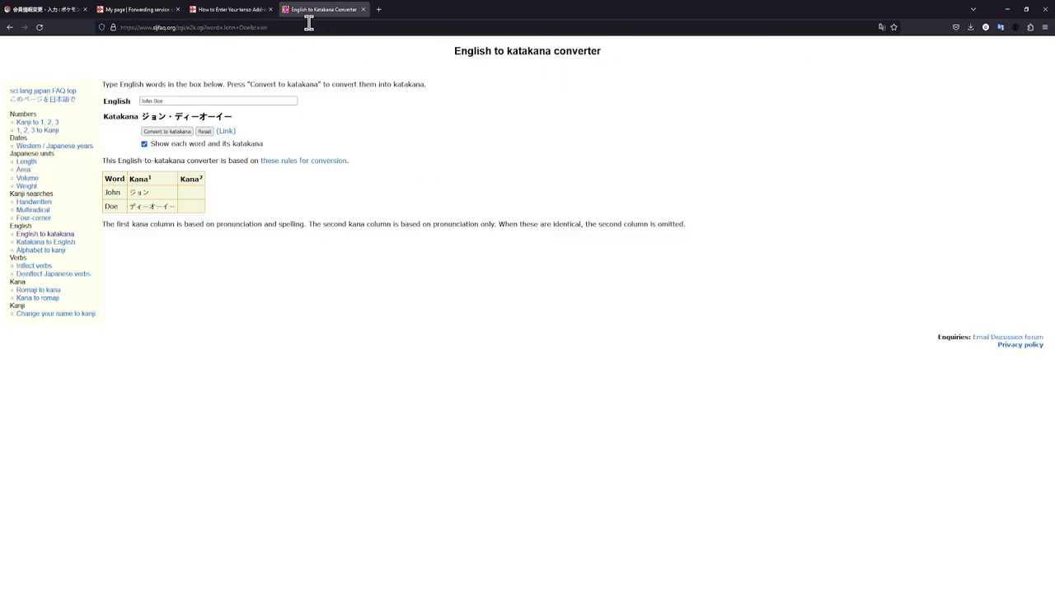
left_click_drag(177, 99, 138, 97)
left_click(194, 99)
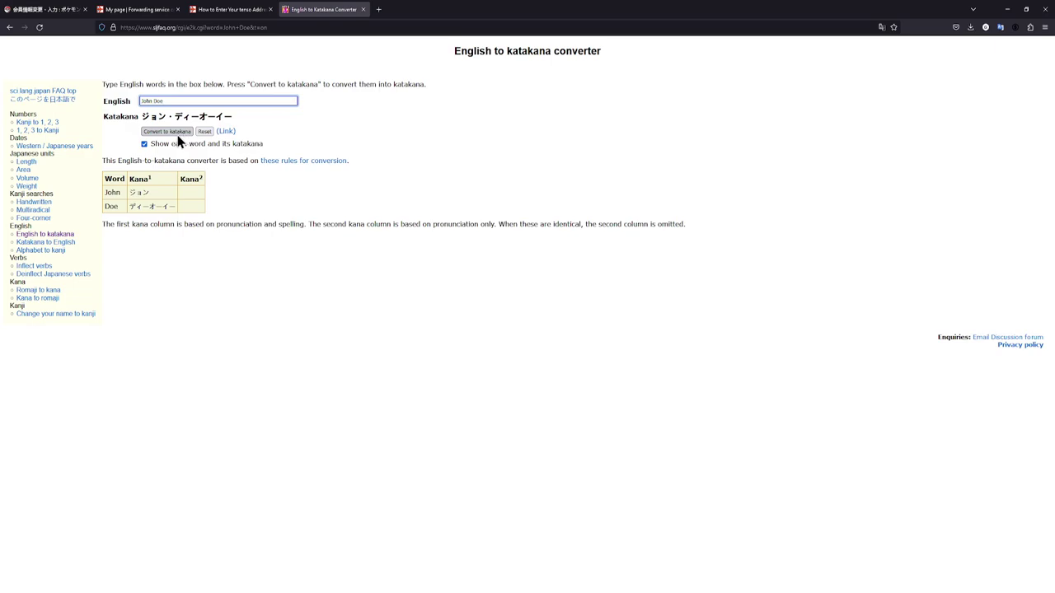
left_click(135, 137)
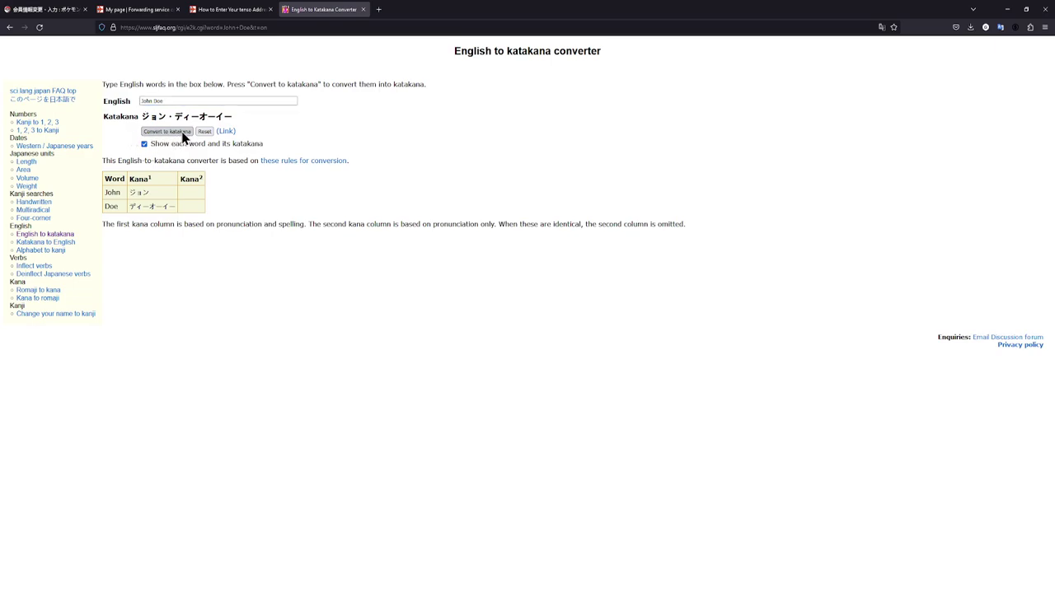
left_click_drag(233, 116, 145, 116)
key("ctrl+c")
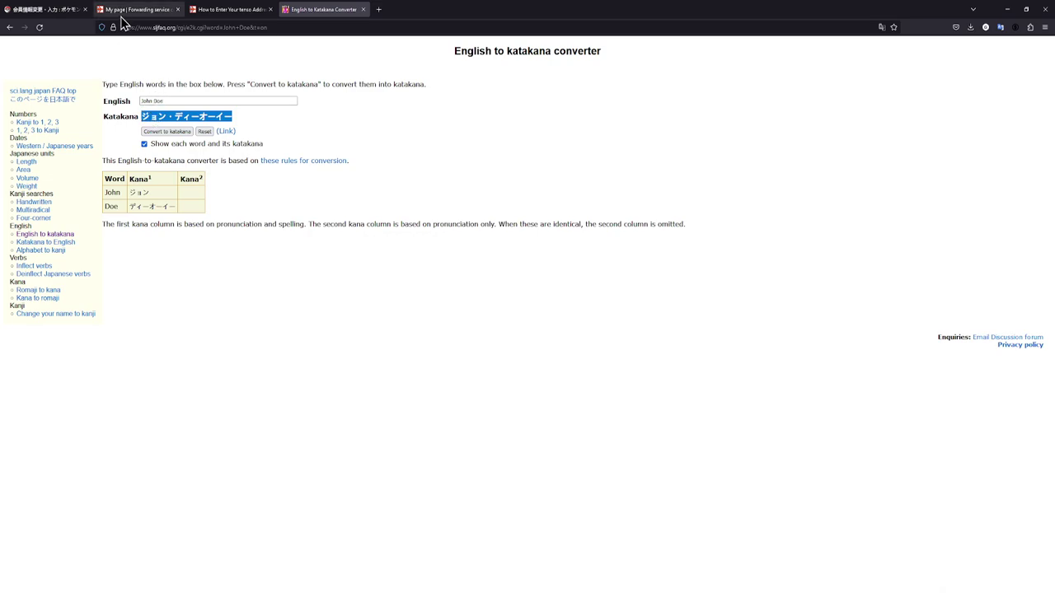
Step: Paste the katakana reading into the member form's フリガナ field
left_click(64, 14)
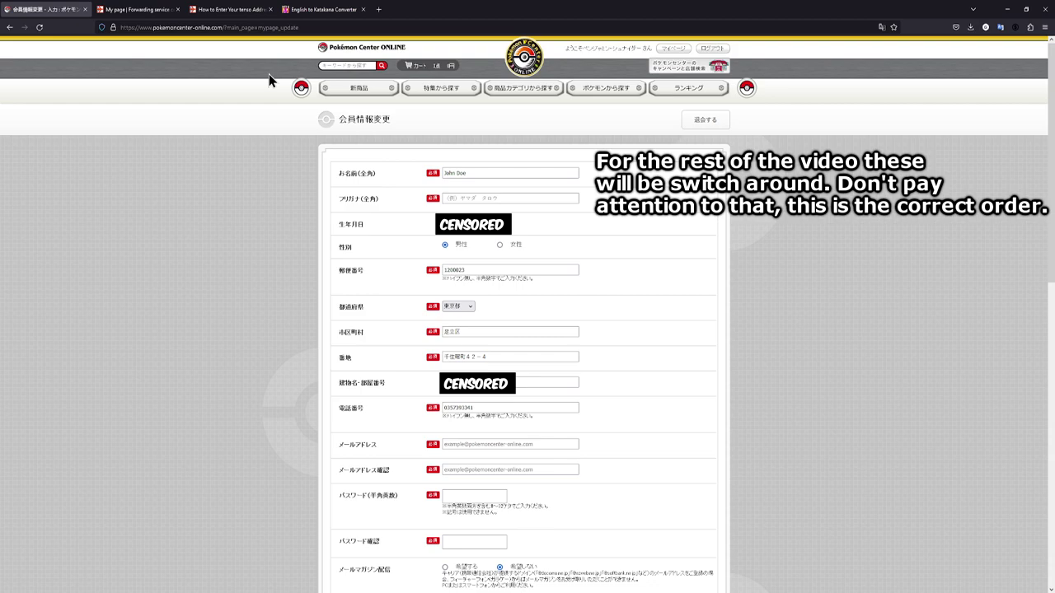
left_click(483, 195)
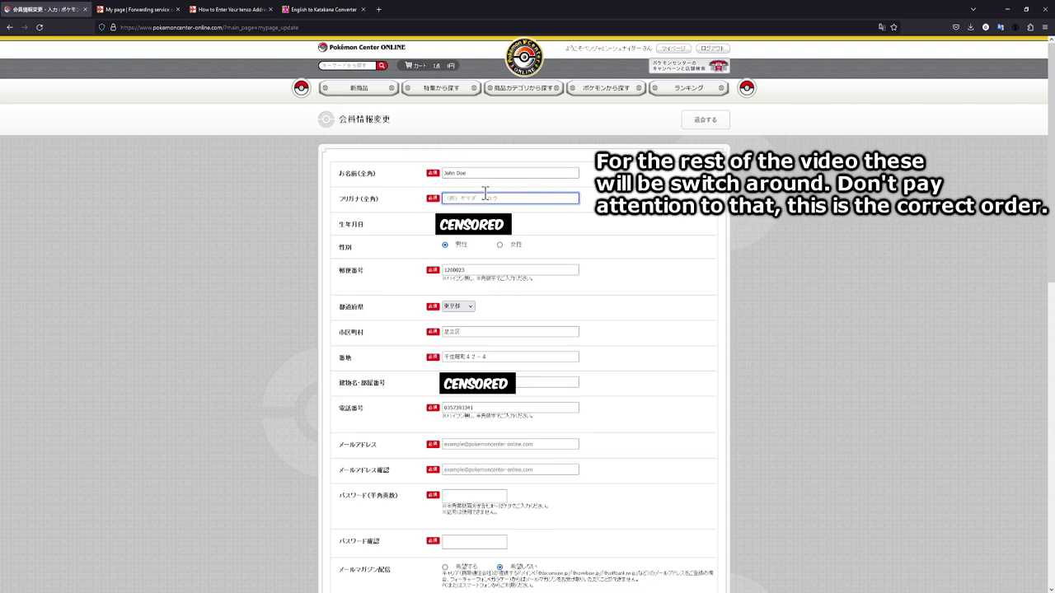
key("ctrl+v")
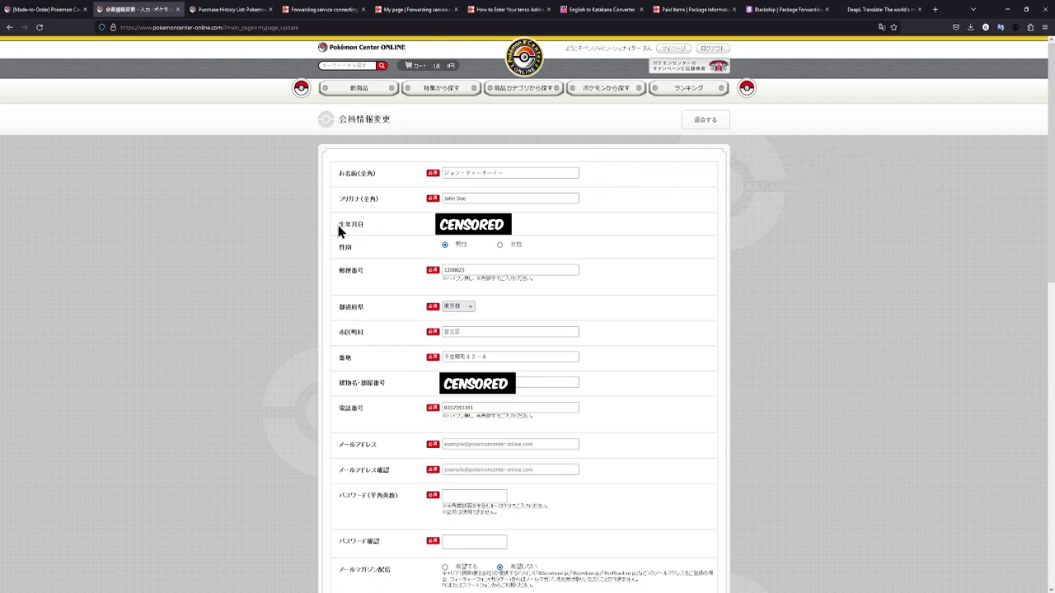
Step: Check the 生年月日, gender and 郵便番号 labels, translating the form into English
left_click_drag(339, 224, 365, 225)
left_click(343, 247)
double_click(463, 244)
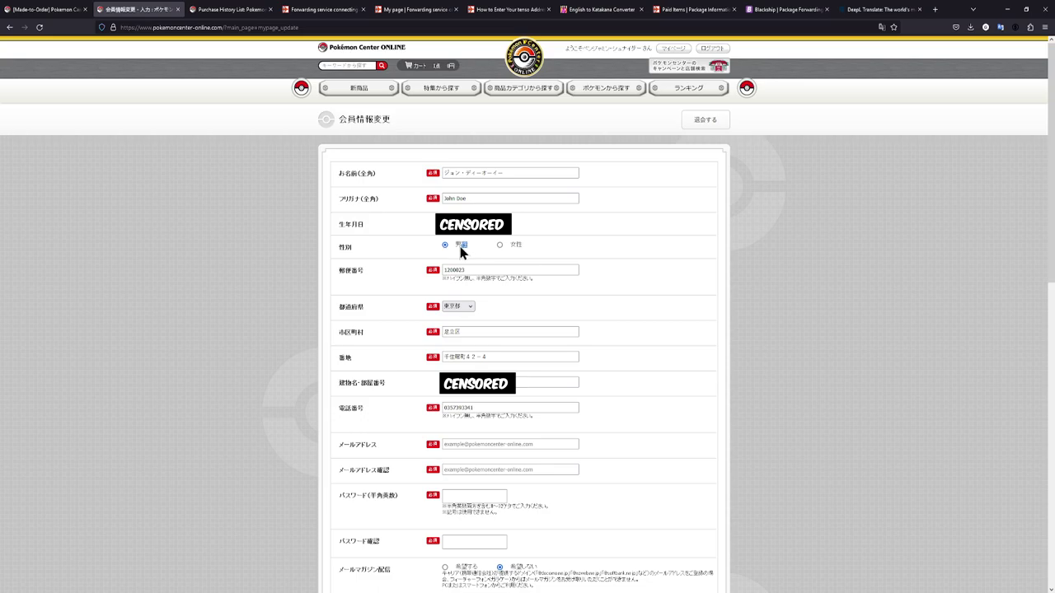
double_click(517, 246)
left_click(880, 32)
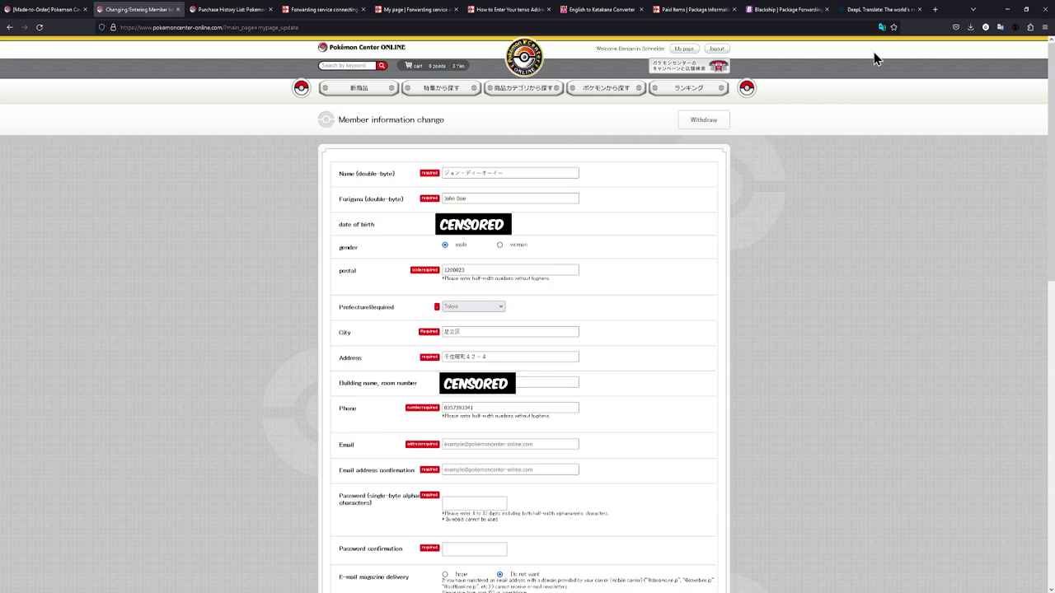
left_click_drag(333, 267, 366, 271)
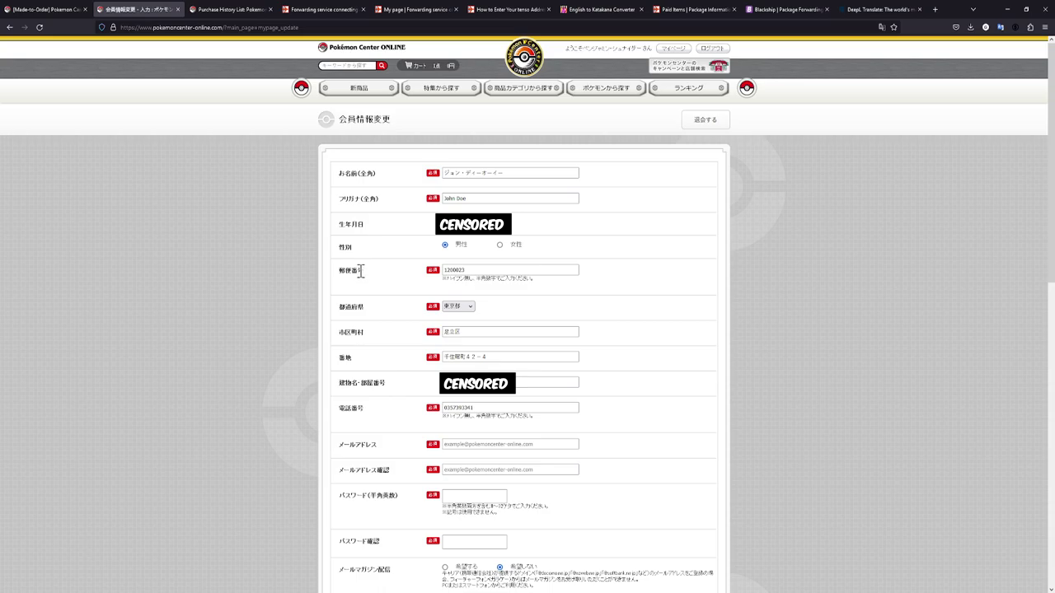
mouse_move(360, 273)
left_mouse_down()
mouse_move(340, 272)
mouse_move(349, 278)
left_mouse_up()
key("ctrl+c")
left_click(504, 10)
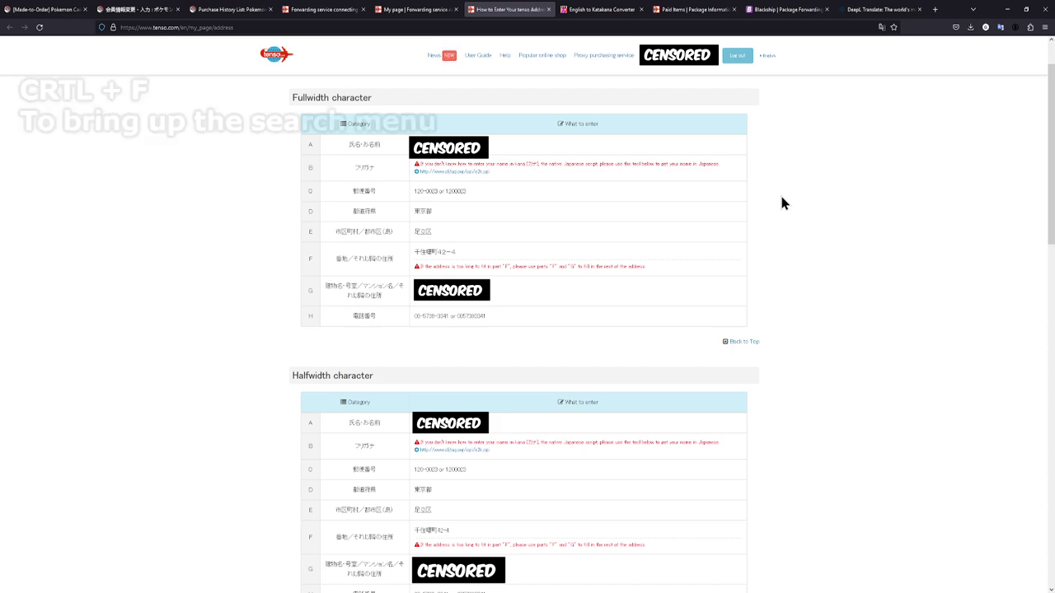
key("ctrl+f")
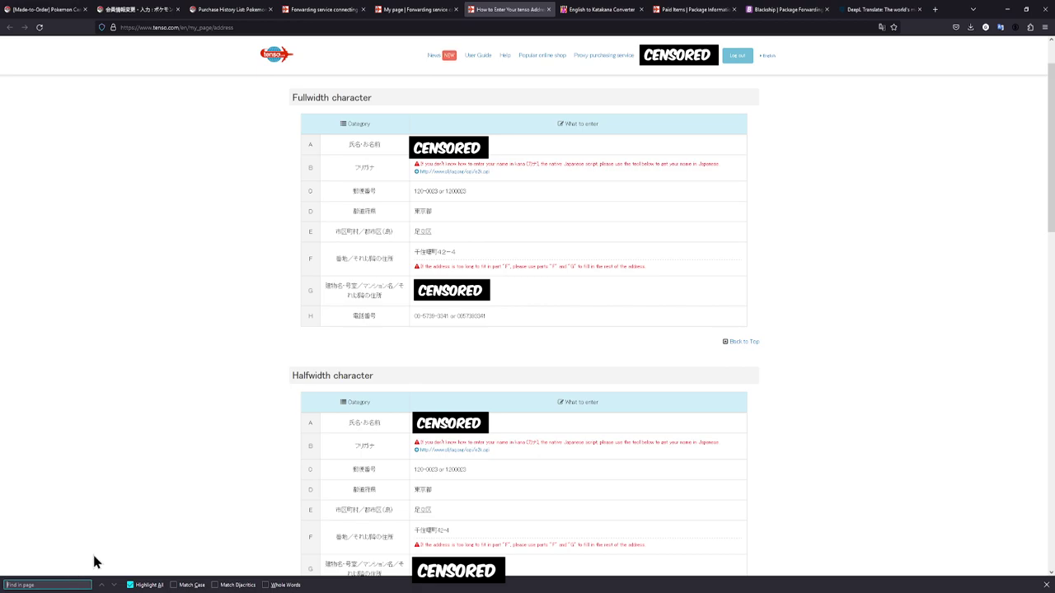
key("ctrl+v")
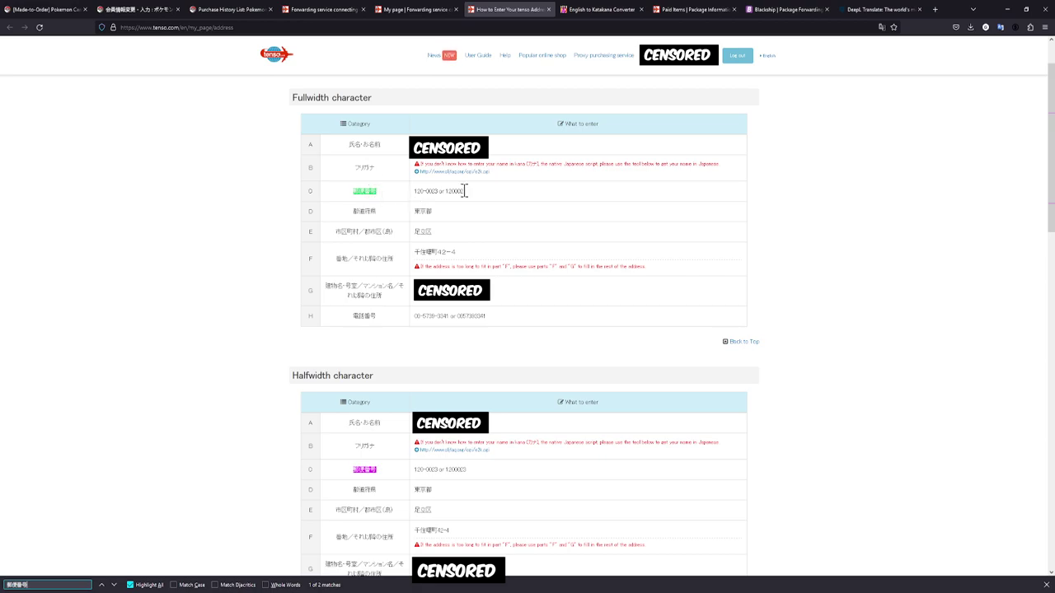
key("ctrl+2")
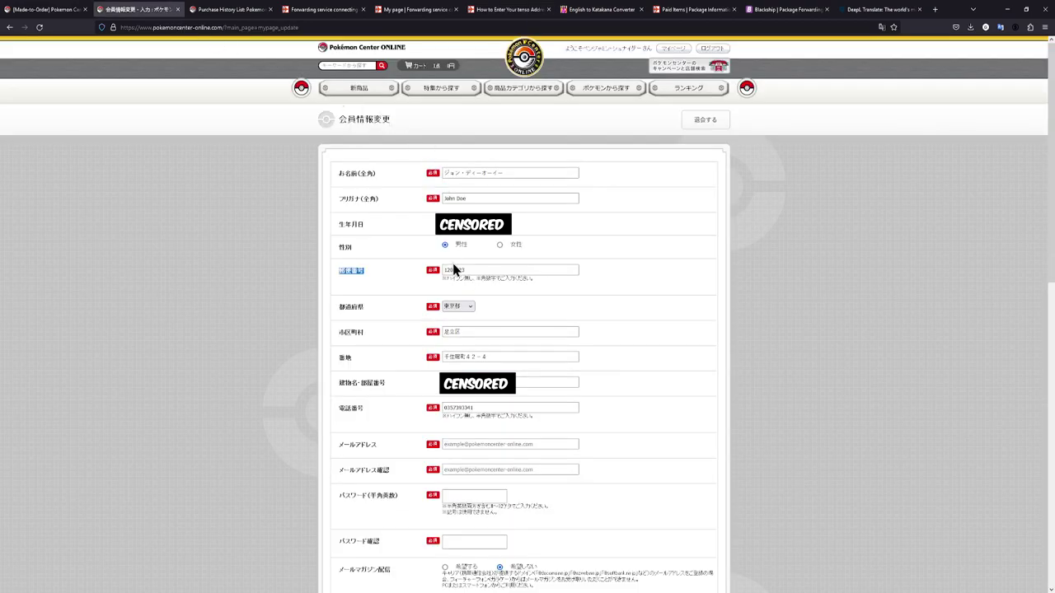
left_click_drag(539, 285, 441, 275)
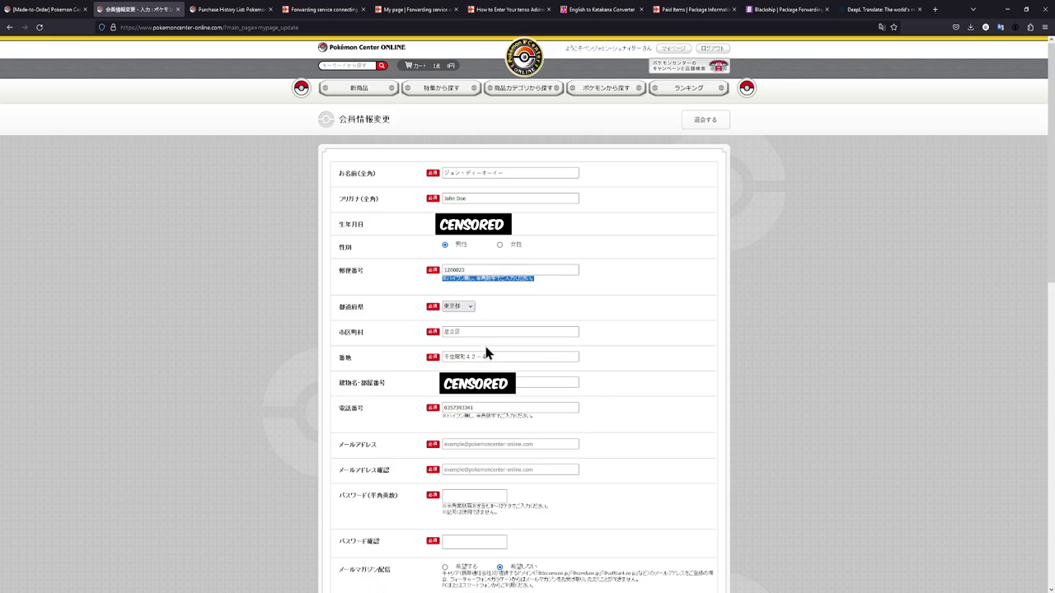
key("ctrl+alt+e")
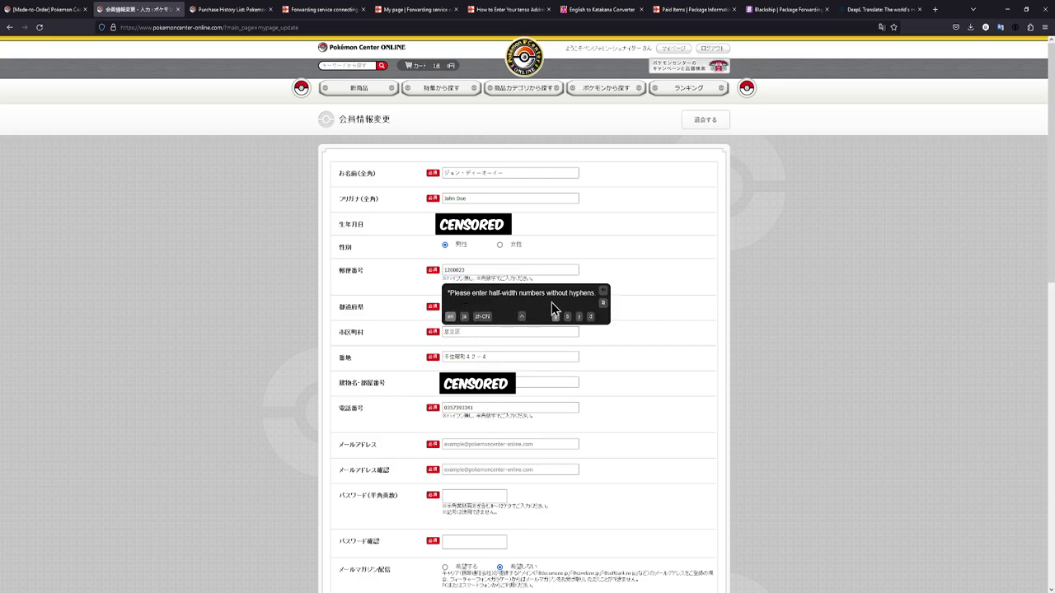
left_click(656, 299)
key("ctrl+Tab")
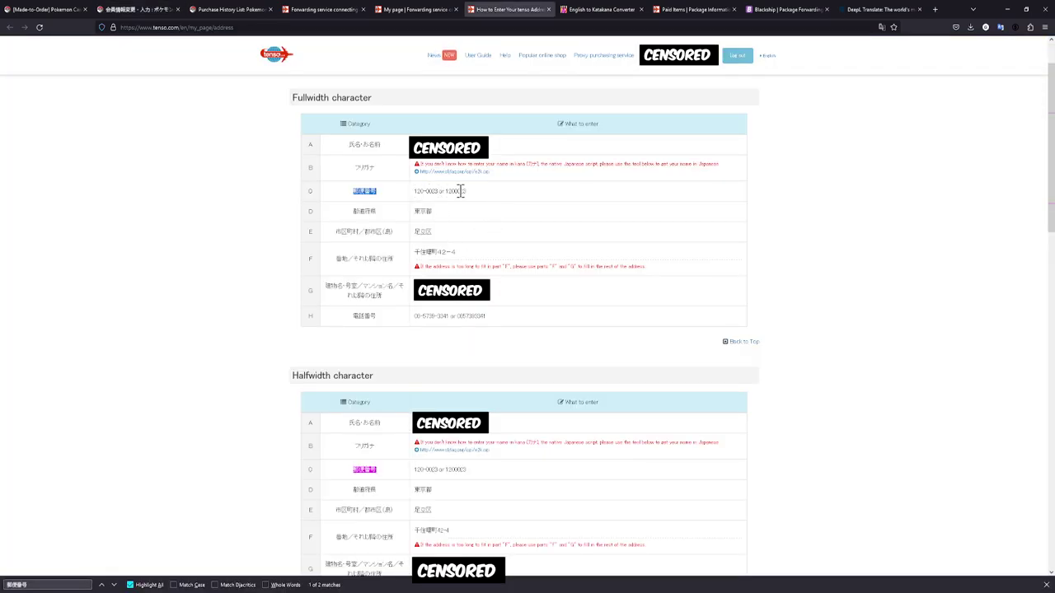
key("ctrl+2")
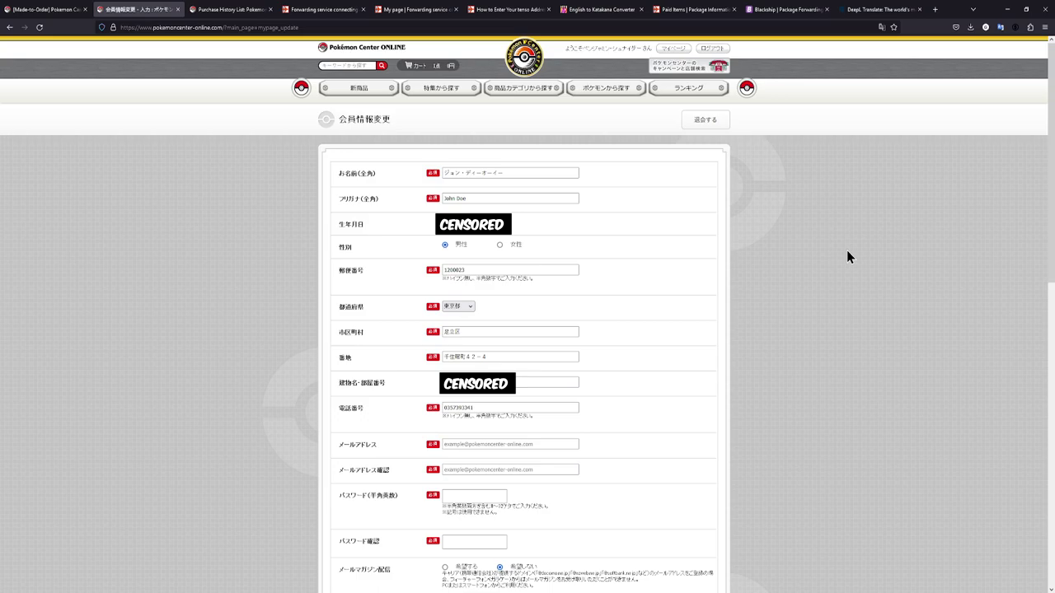
left_click(881, 27)
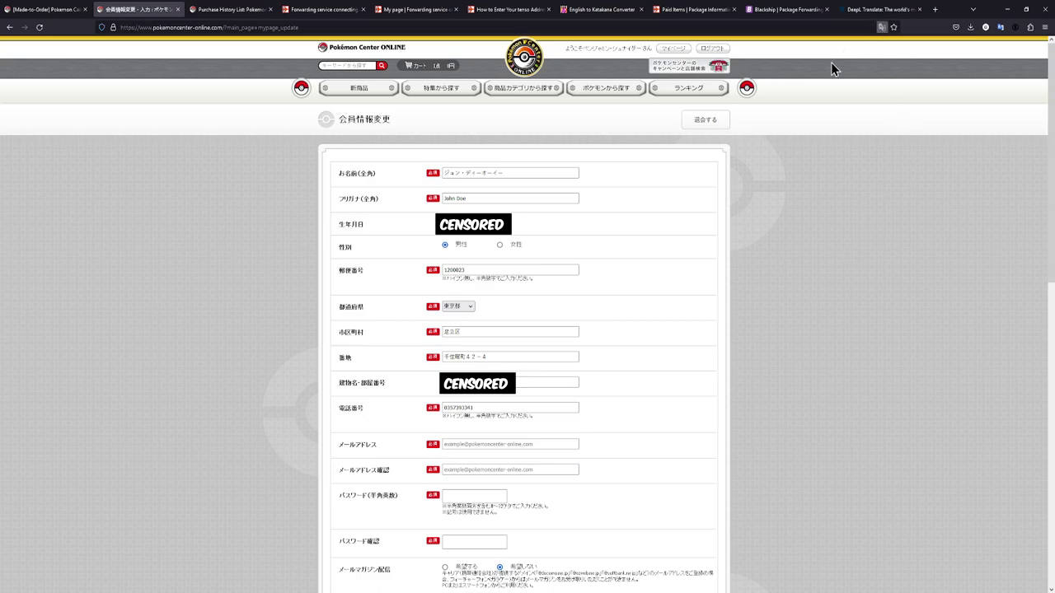
left_click(449, 308)
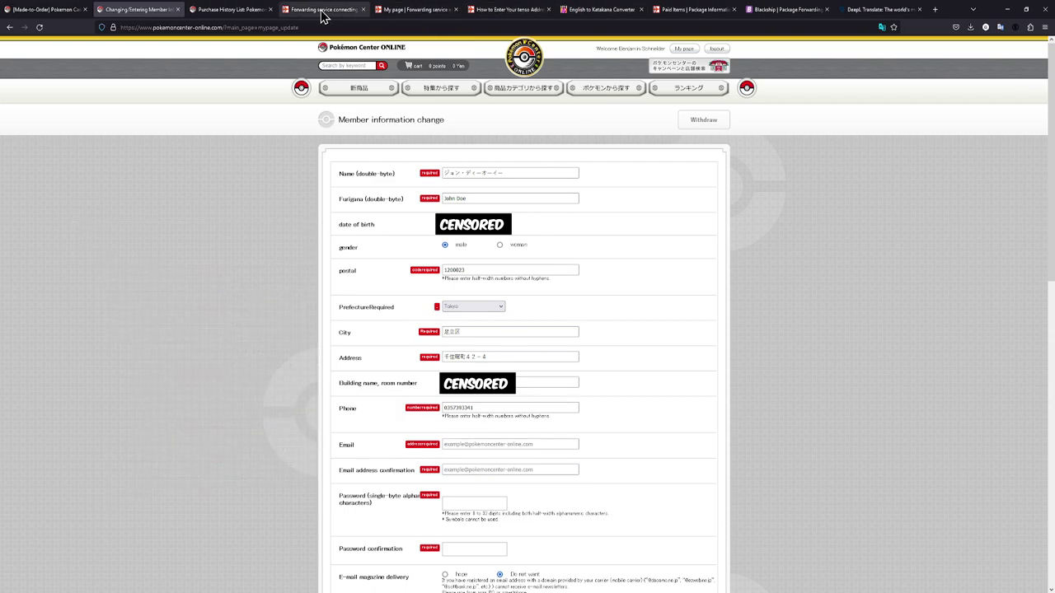
left_click(505, 12)
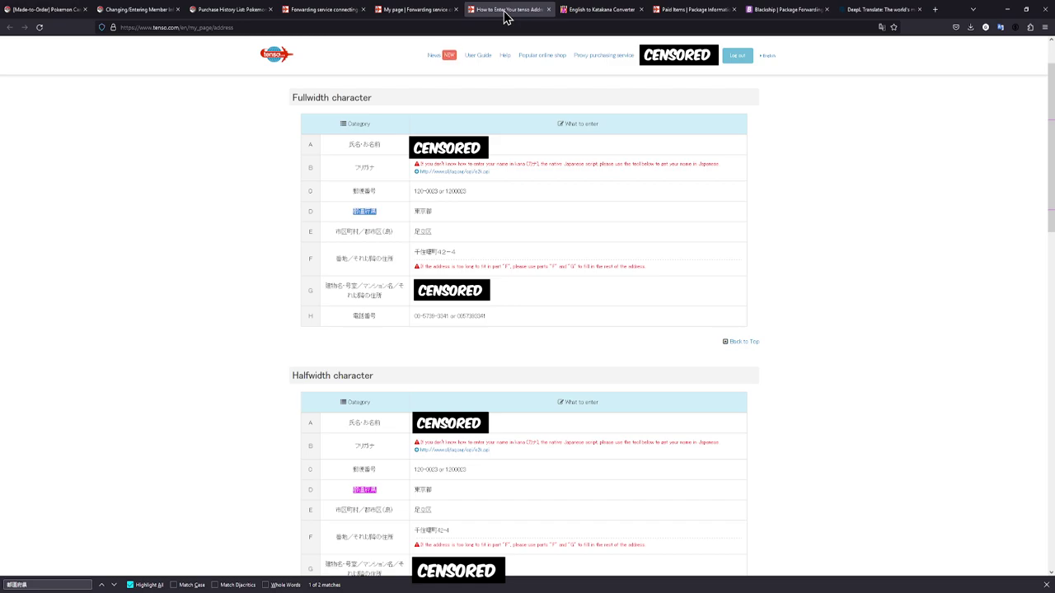
left_click(882, 27)
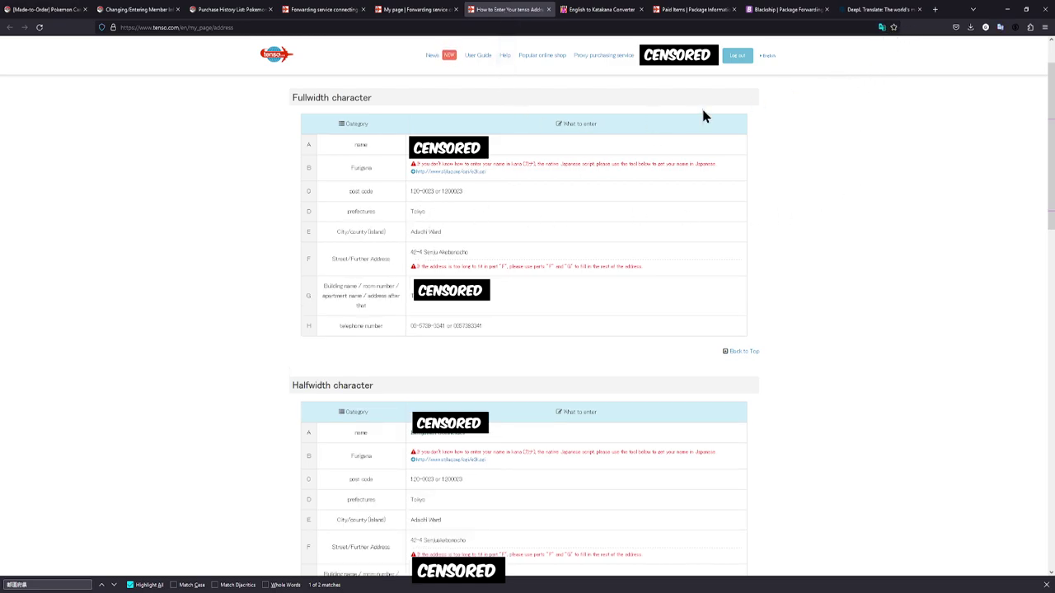
left_click(882, 28)
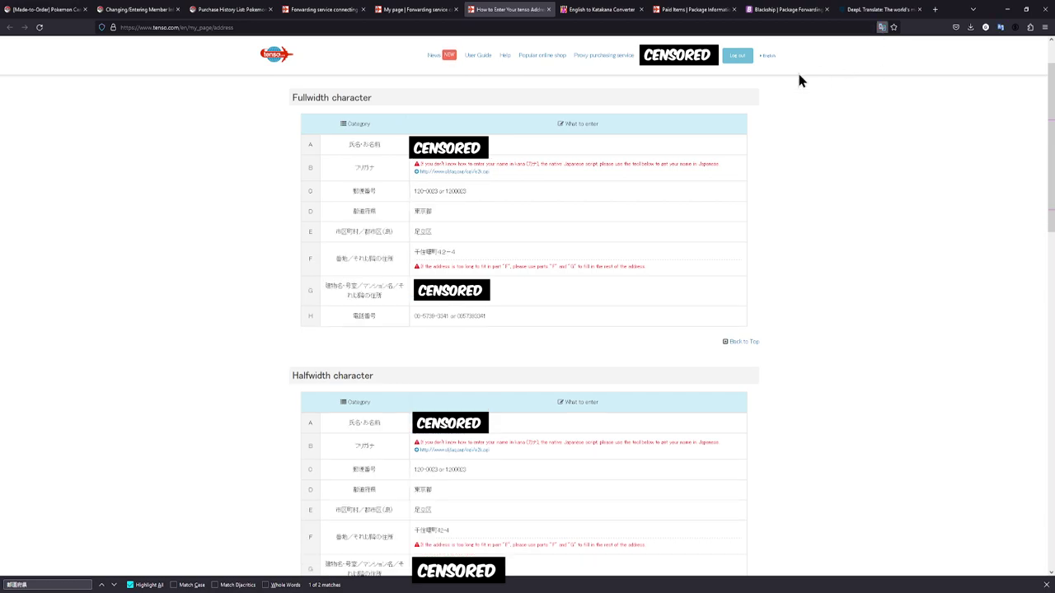
double_click(425, 212)
left_click(136, 9)
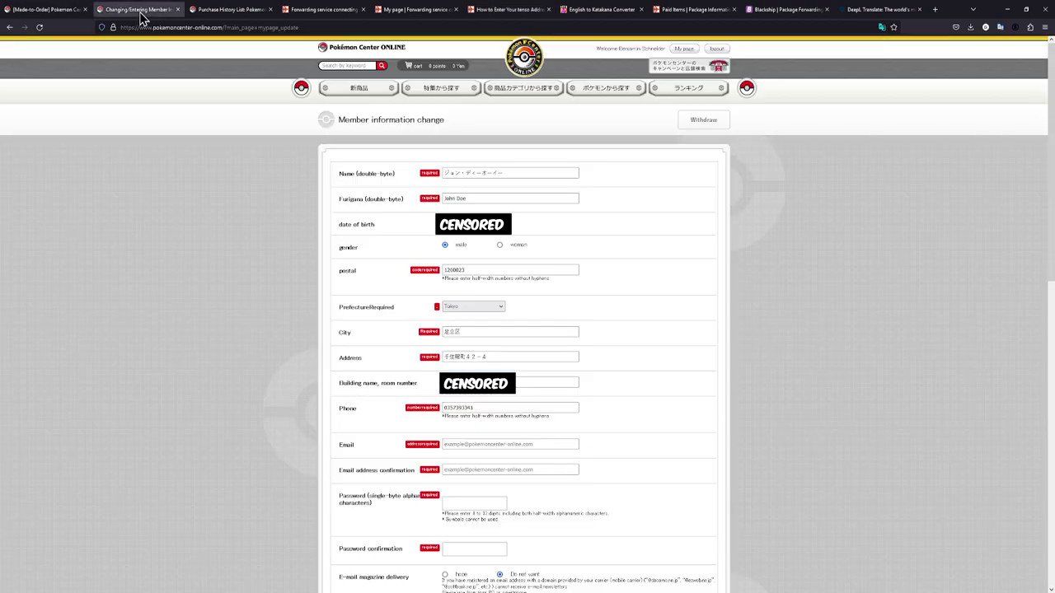
left_click(882, 28)
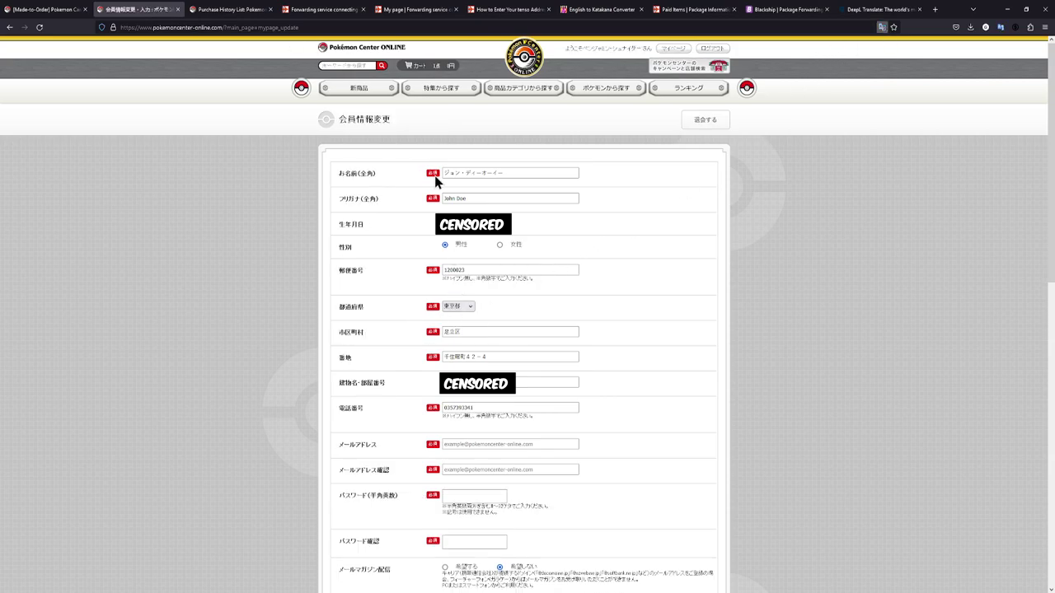
left_click(511, 12)
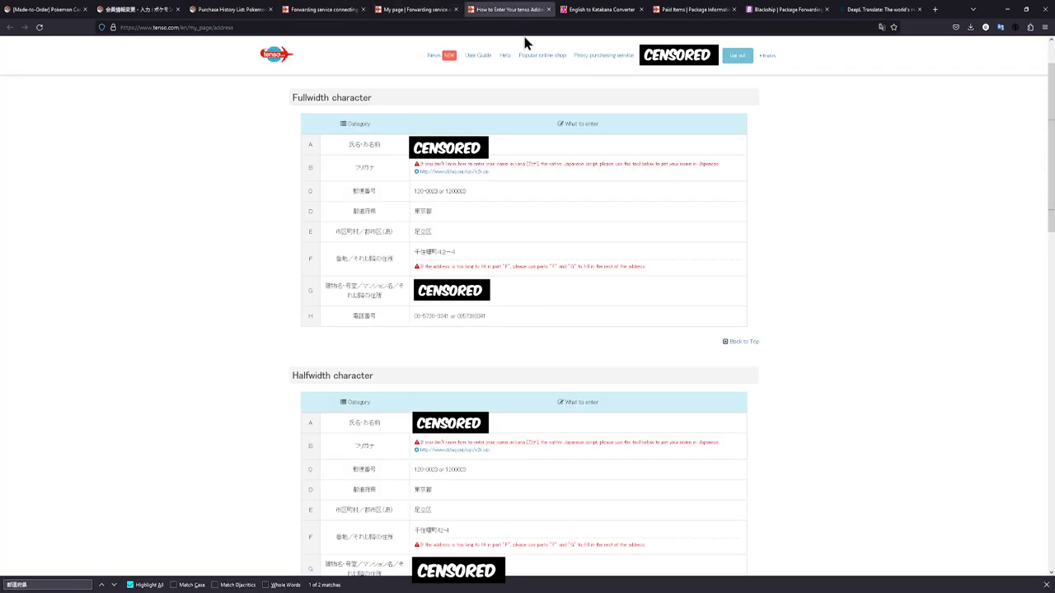
left_click(148, 15)
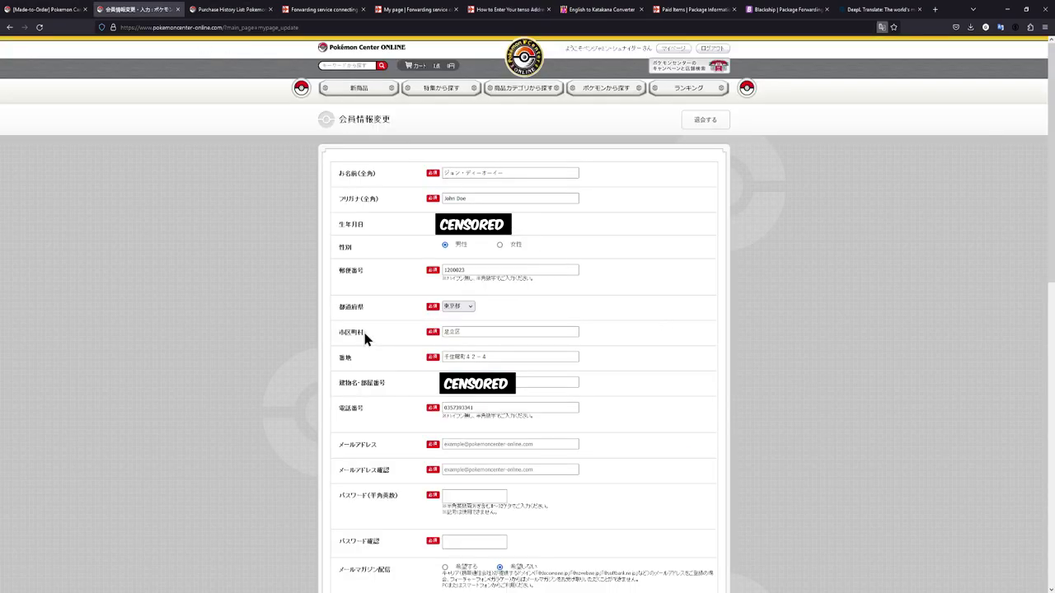
left_click_drag(365, 338, 338, 333)
key("ctrl+c")
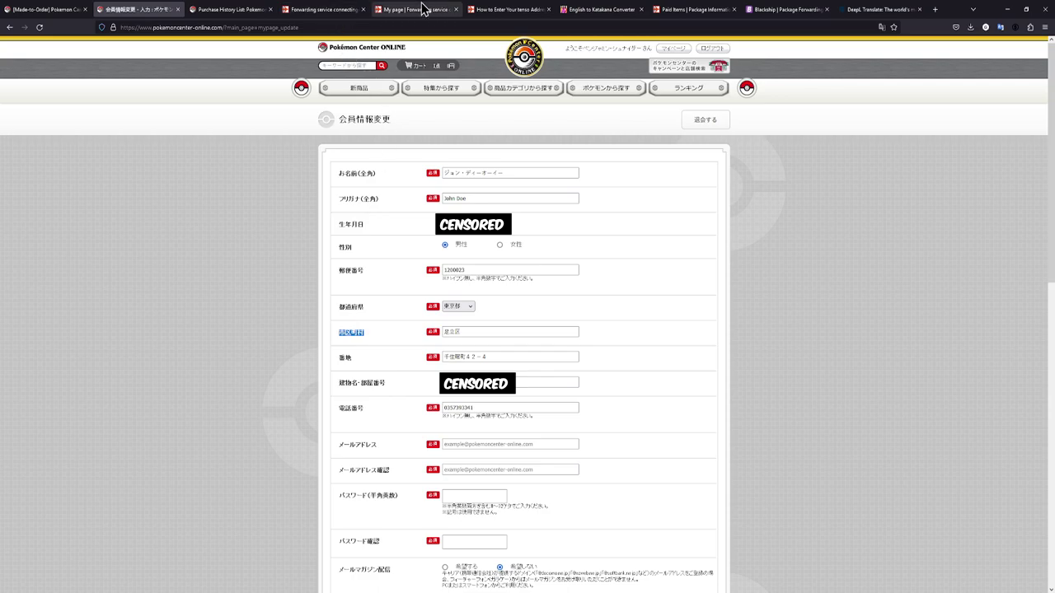
left_click(488, 9)
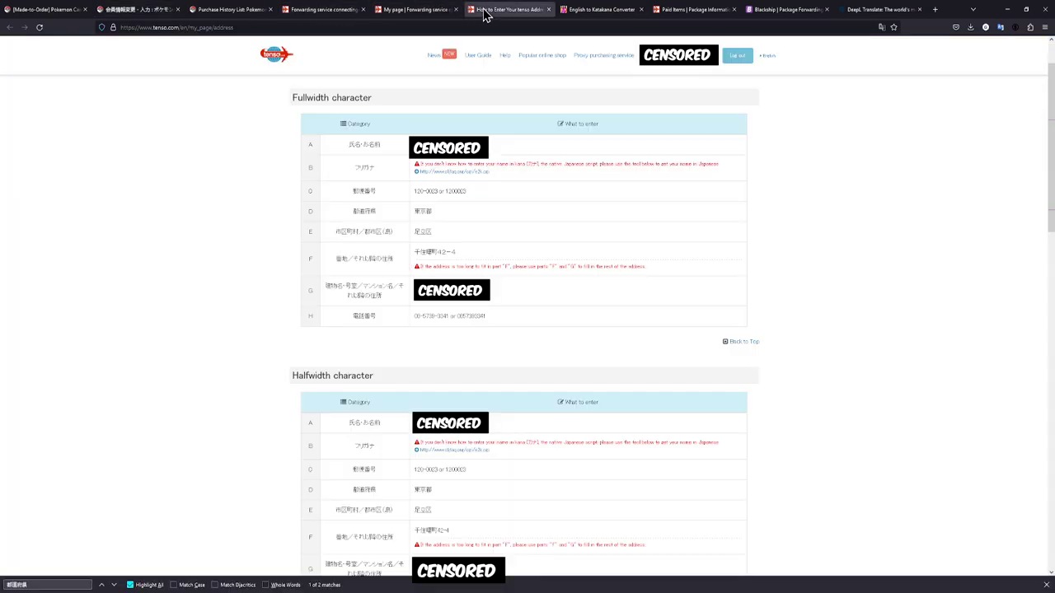
double_click(45, 585)
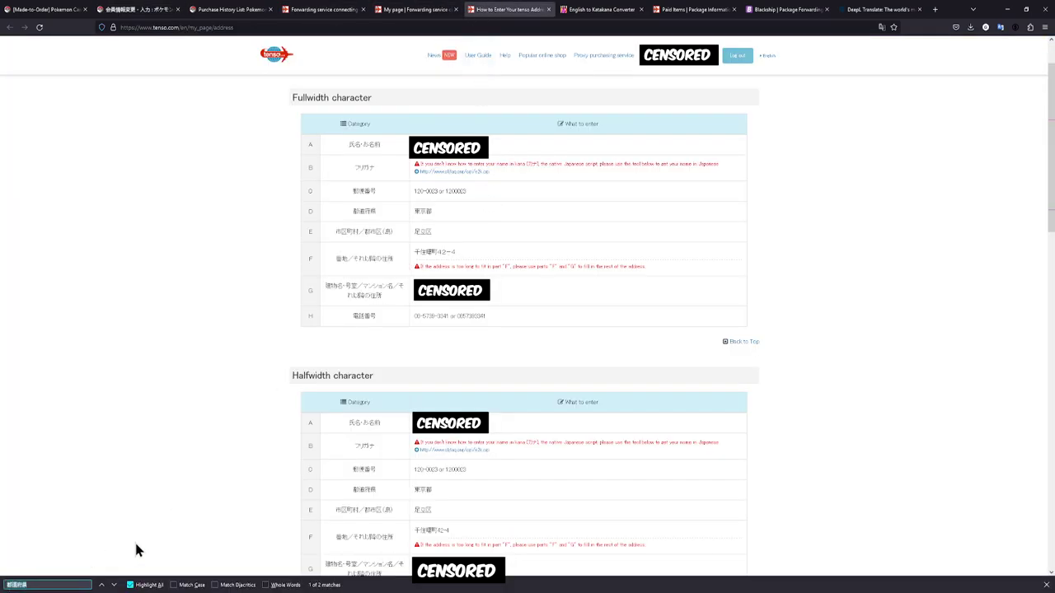
key("ctrl+v")
double_click(429, 232)
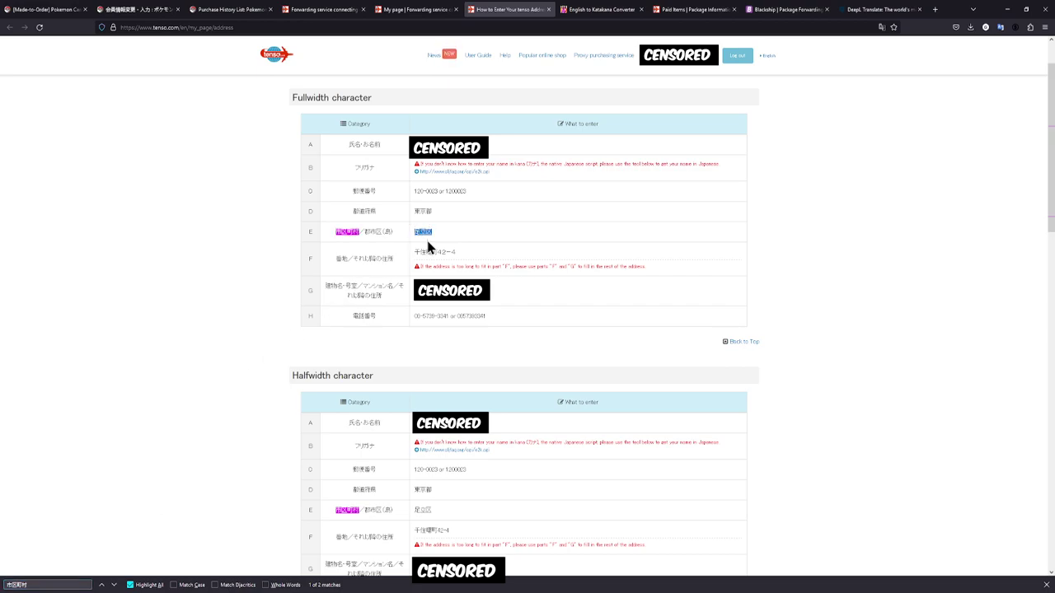
left_click(161, 10)
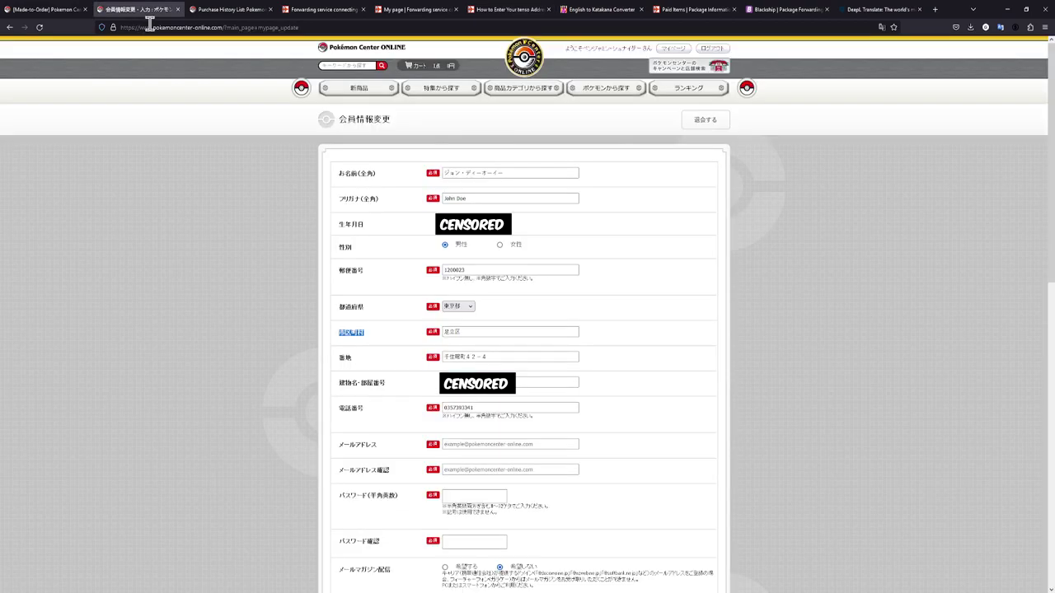
double_click(466, 335)
left_click(563, 333)
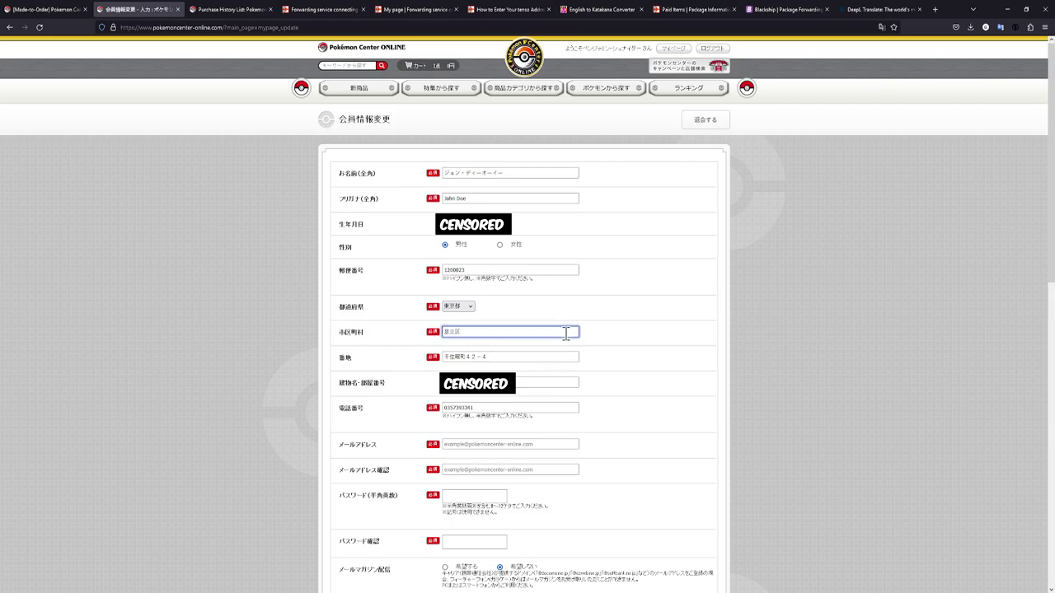
left_click(736, 384)
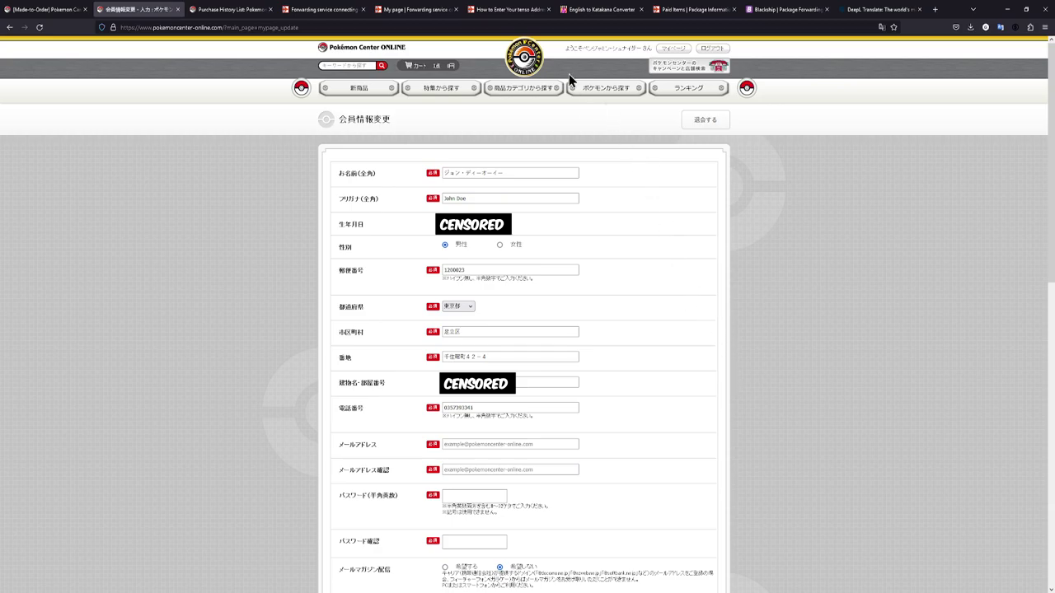
left_click(488, 12)
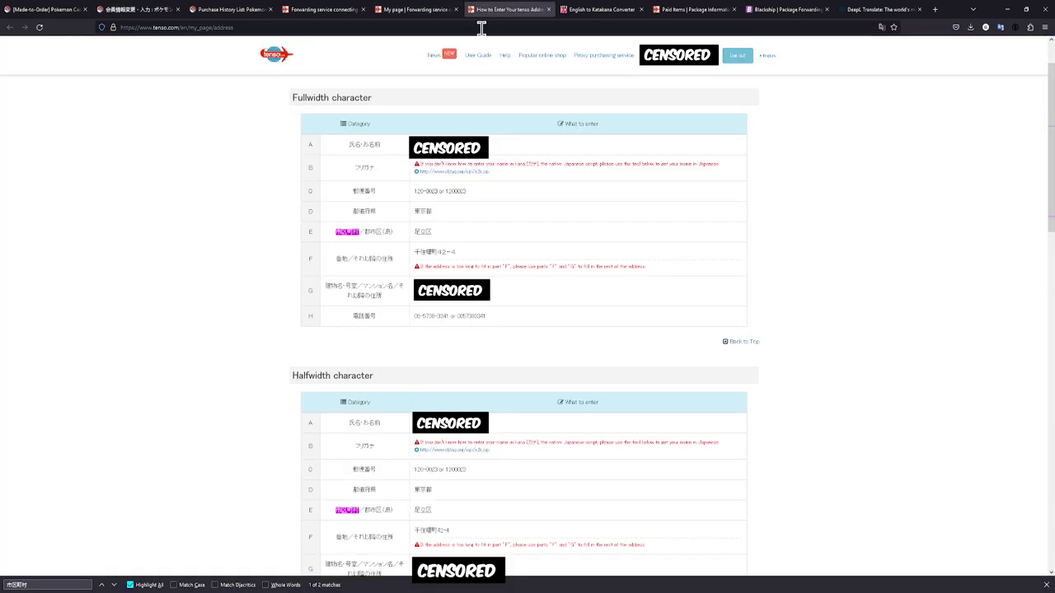
left_click_drag(350, 262, 337, 262)
key("ctrl+c")
key("ctrl+2")
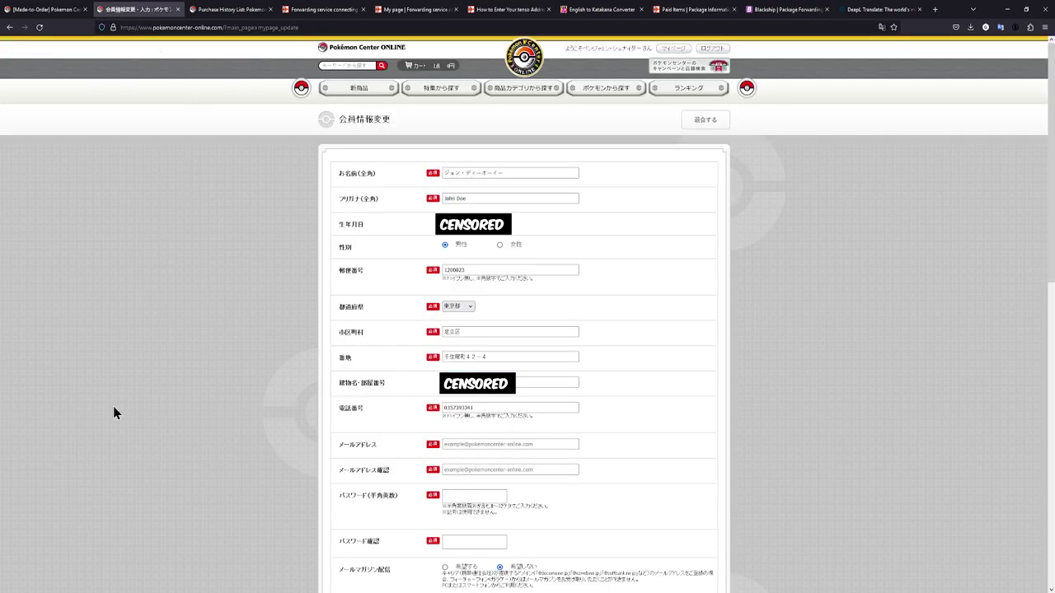
key("ctrl+f")
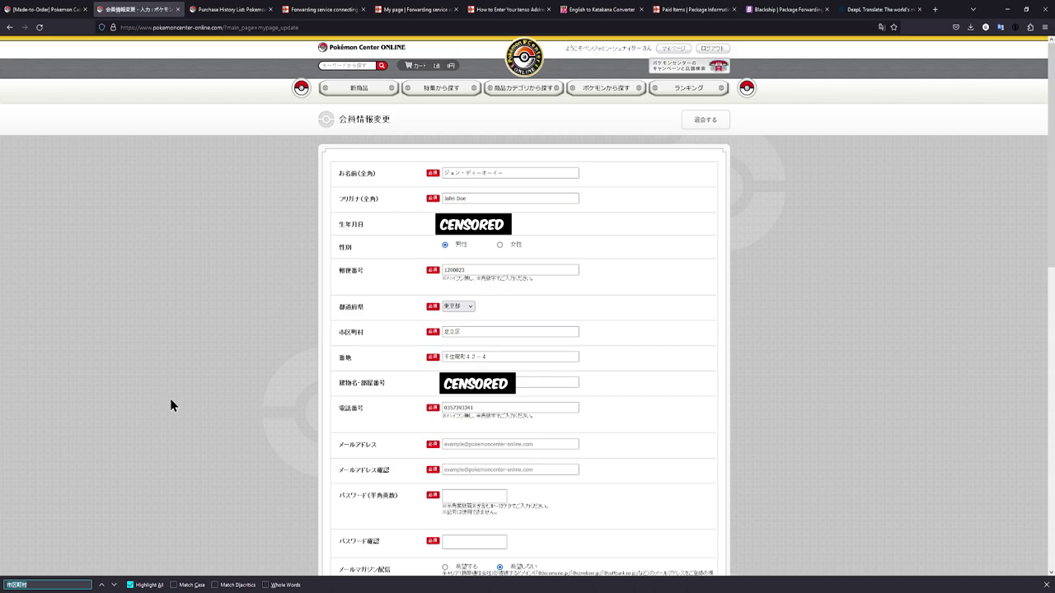
key("ctrl+v")
left_click(495, 10)
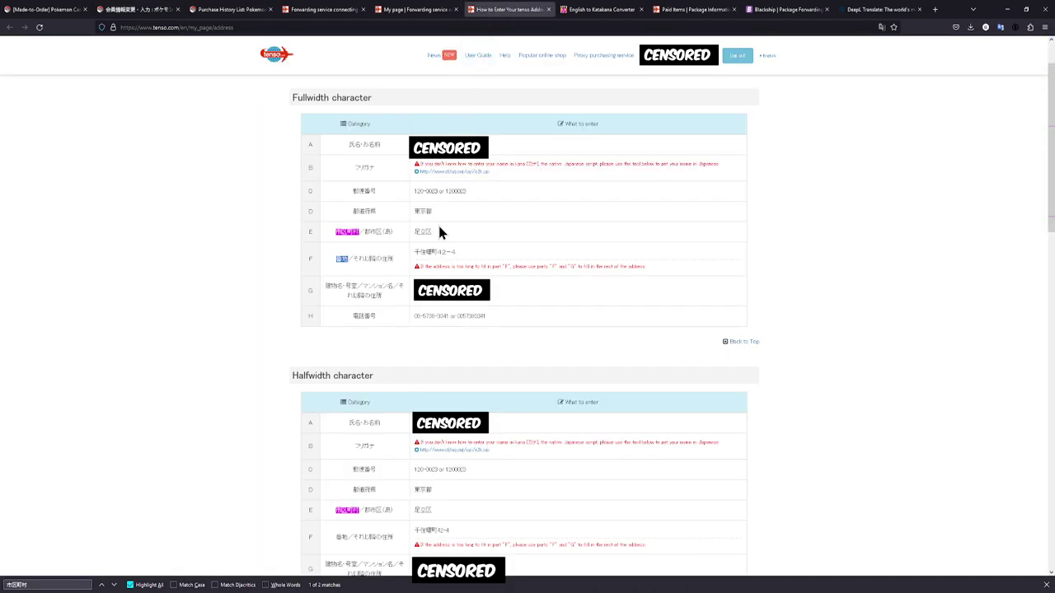
left_click_drag(456, 252, 417, 255)
left_click(136, 10)
left_click_drag(499, 357, 414, 356)
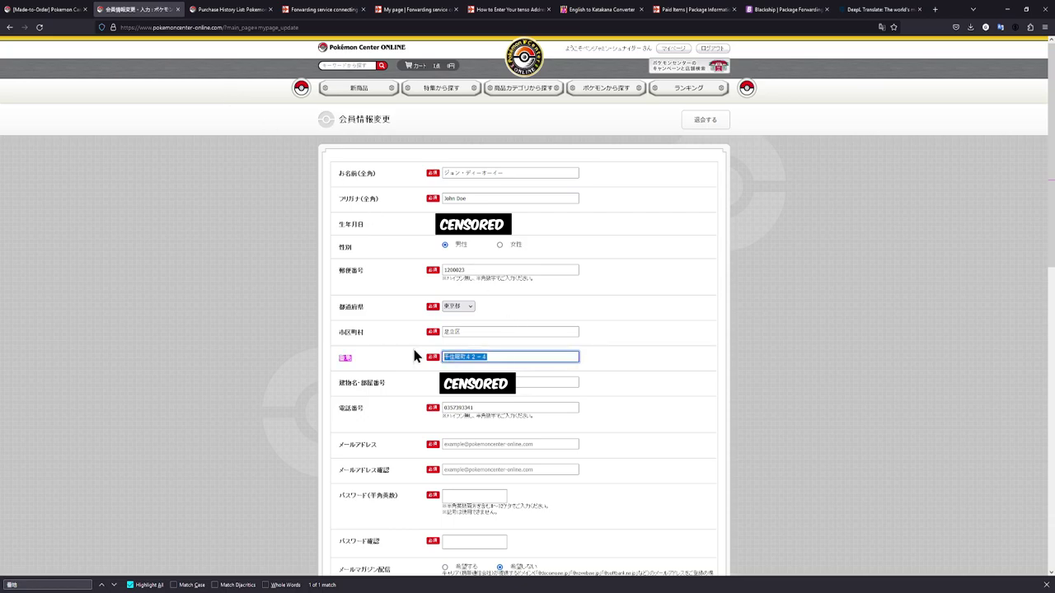
left_click(552, 356)
left_click(379, 359)
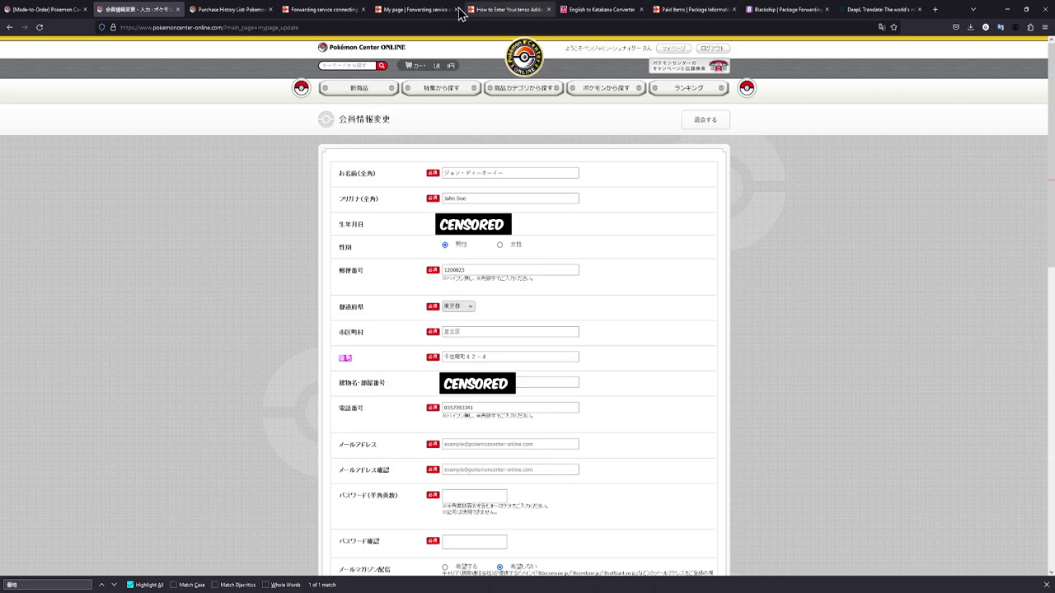
left_click(486, 12)
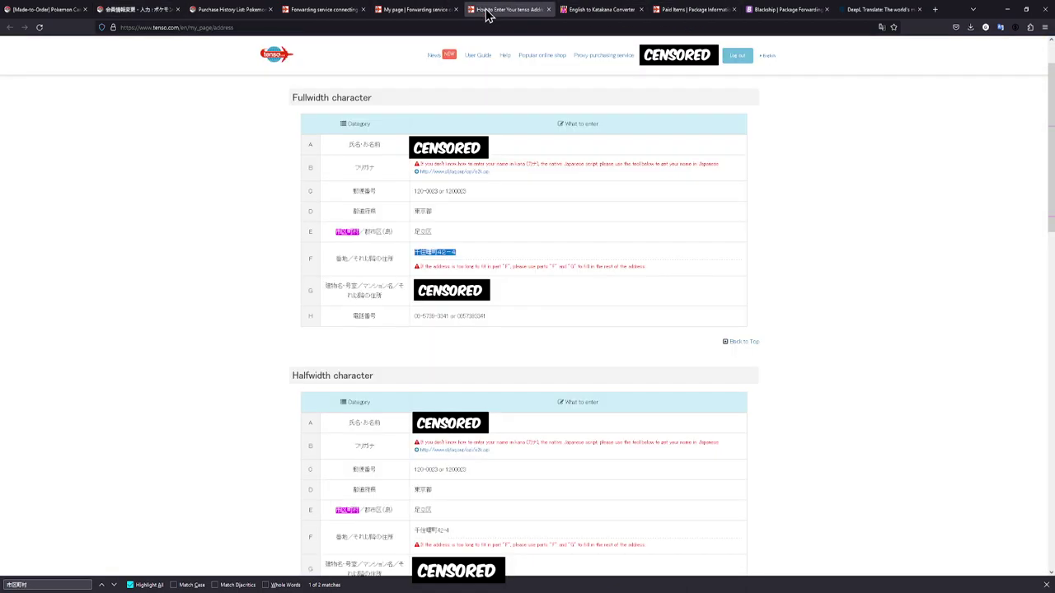
left_click_drag(482, 302, 375, 377)
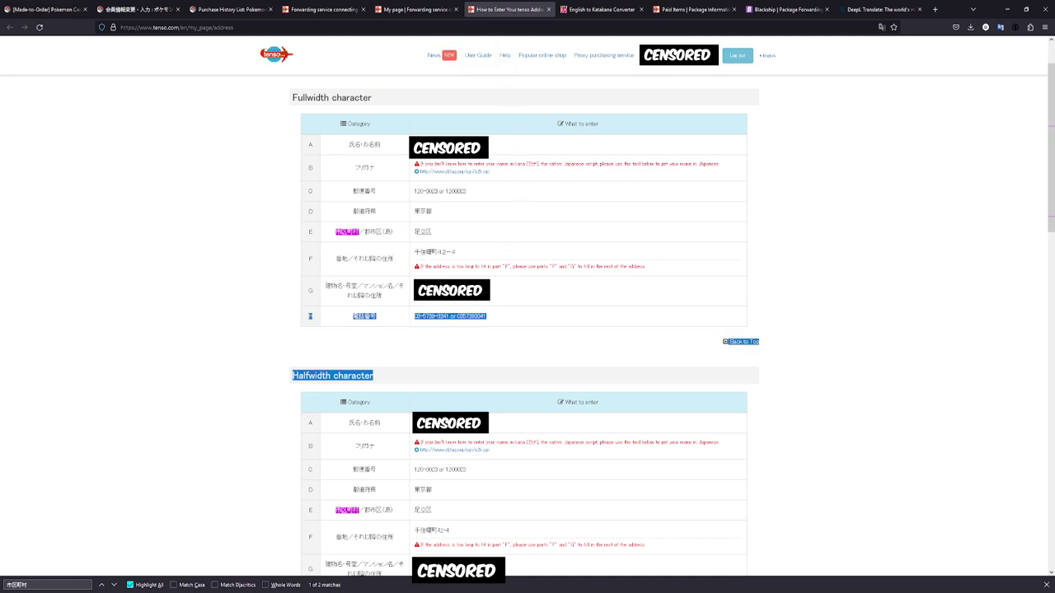
left_click(511, 296)
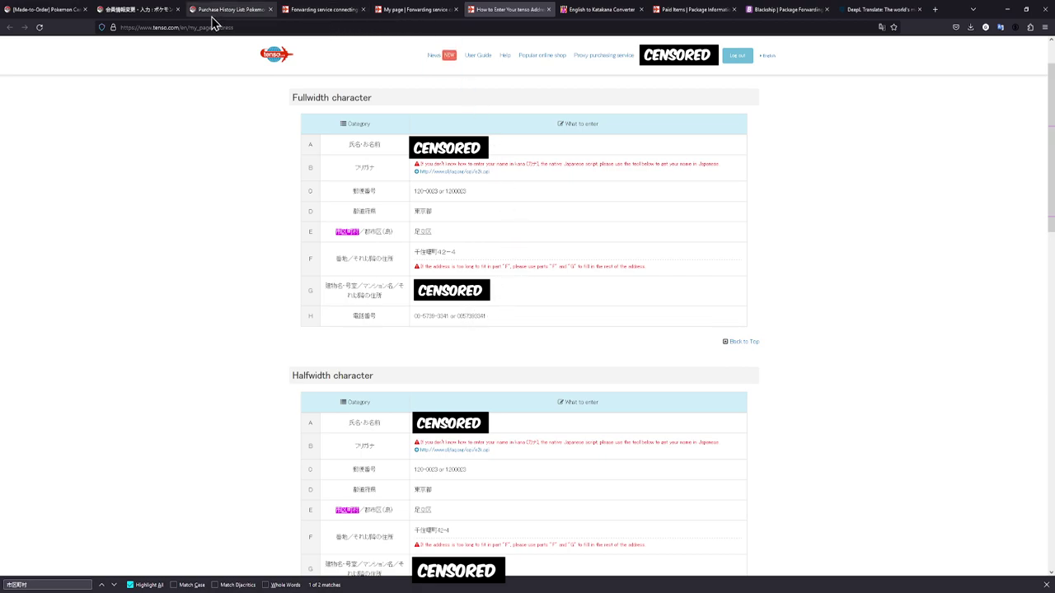
left_click(129, 11)
left_click(520, 382)
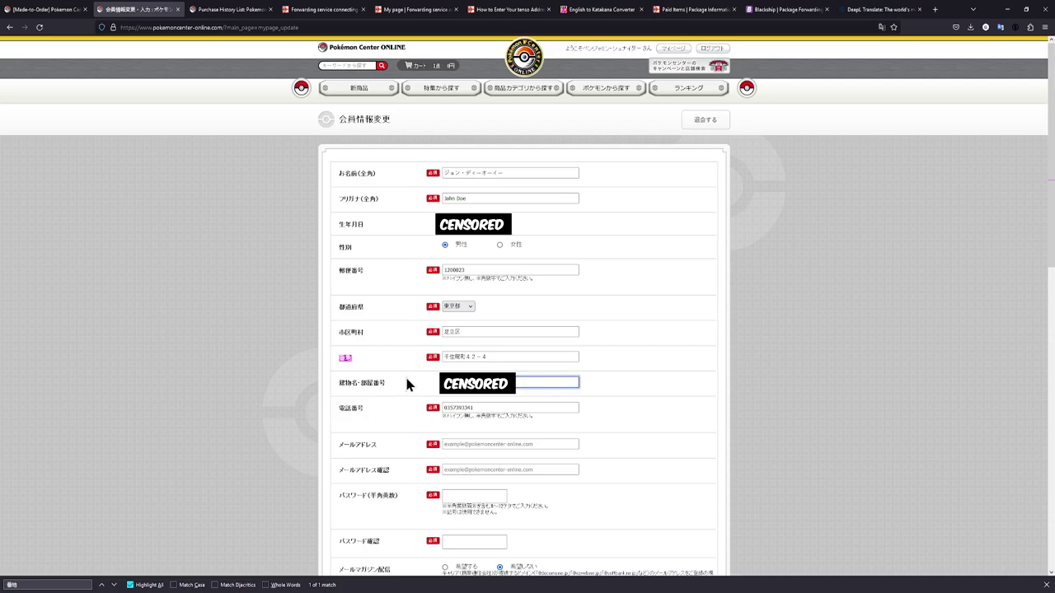
key("ctrl+6")
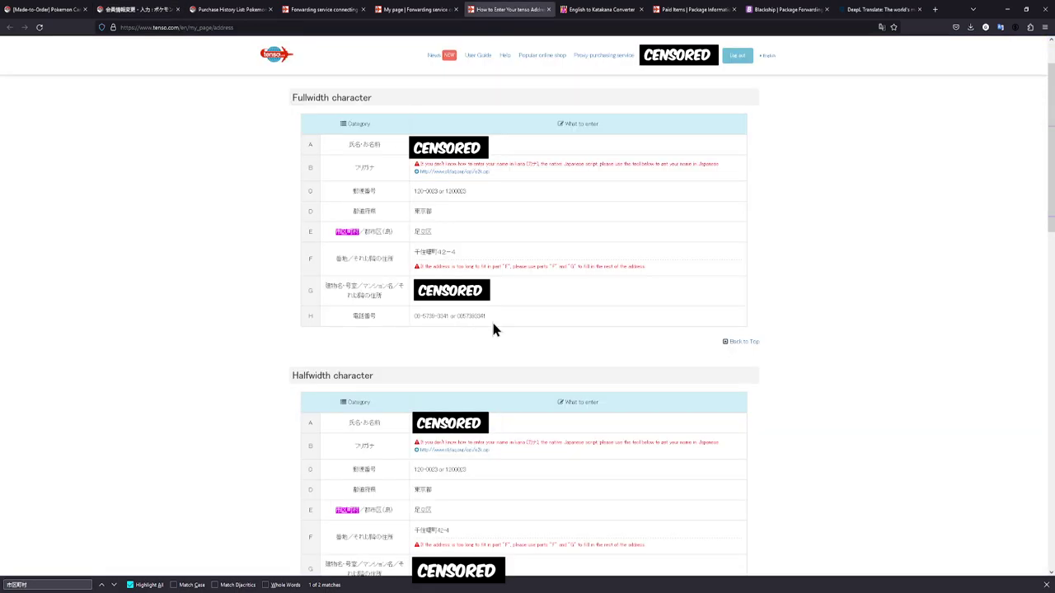
double_click(475, 317)
left_click(130, 12)
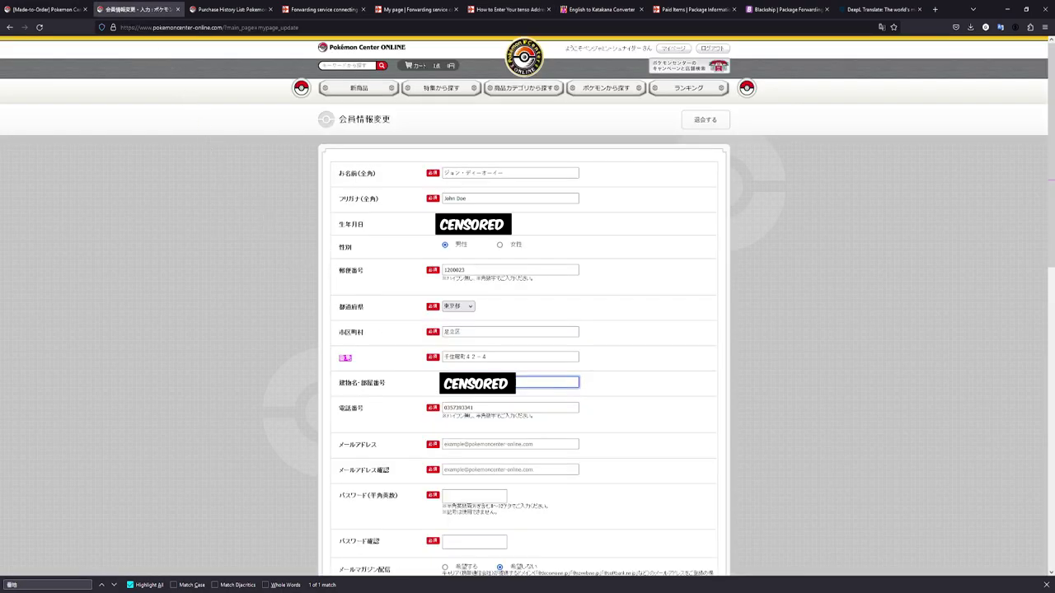
Step: Leave the phone number as is, translate the member form into English, and scroll down
double_click(480, 405)
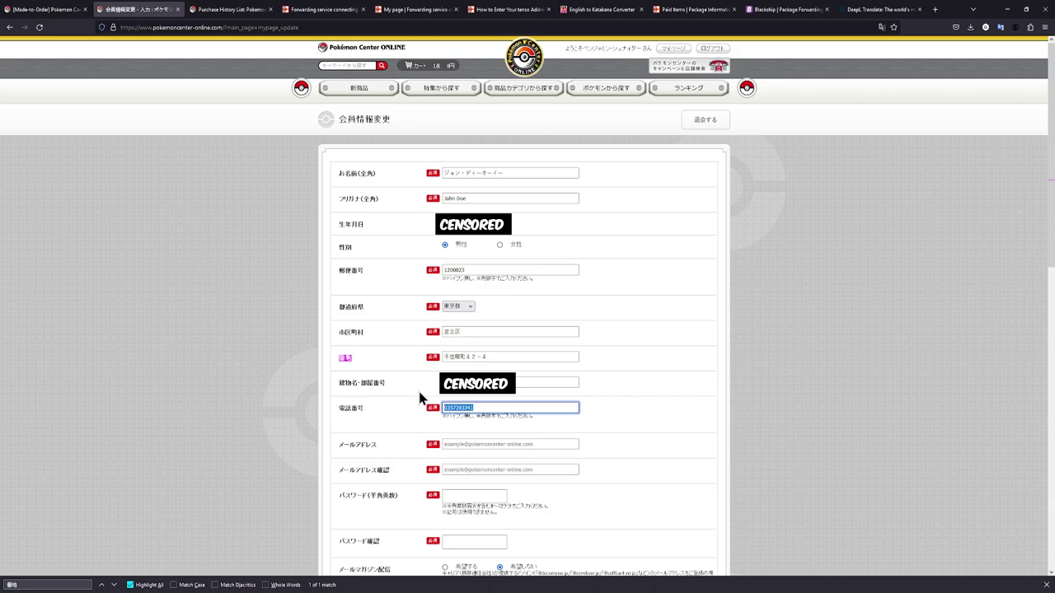
key("Right")
left_click(294, 462)
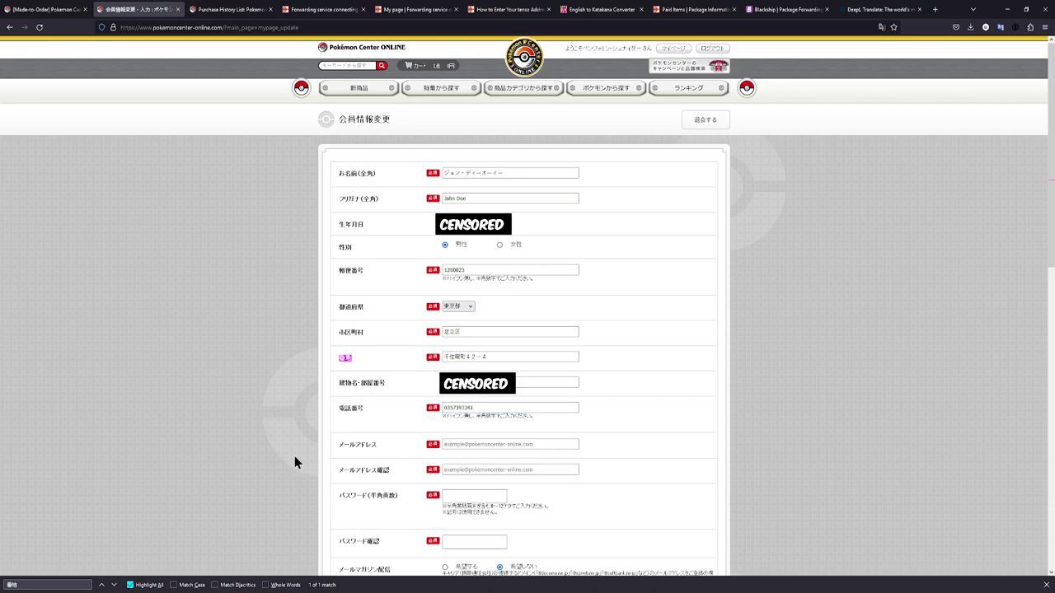
left_click(881, 27)
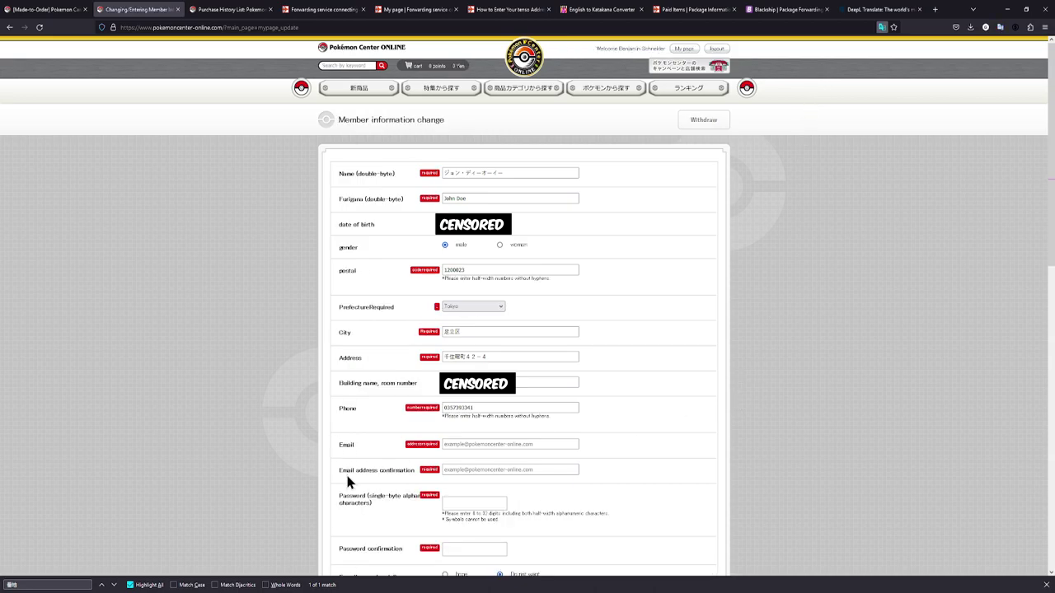
scroll(347, 482, "down", 1)
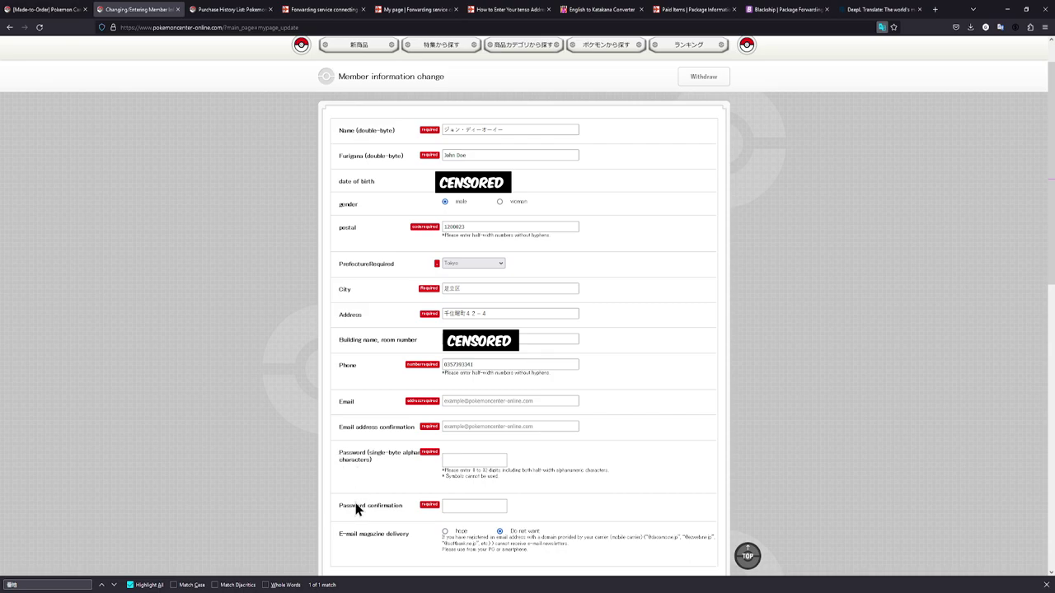
scroll(356, 507, "down", 2)
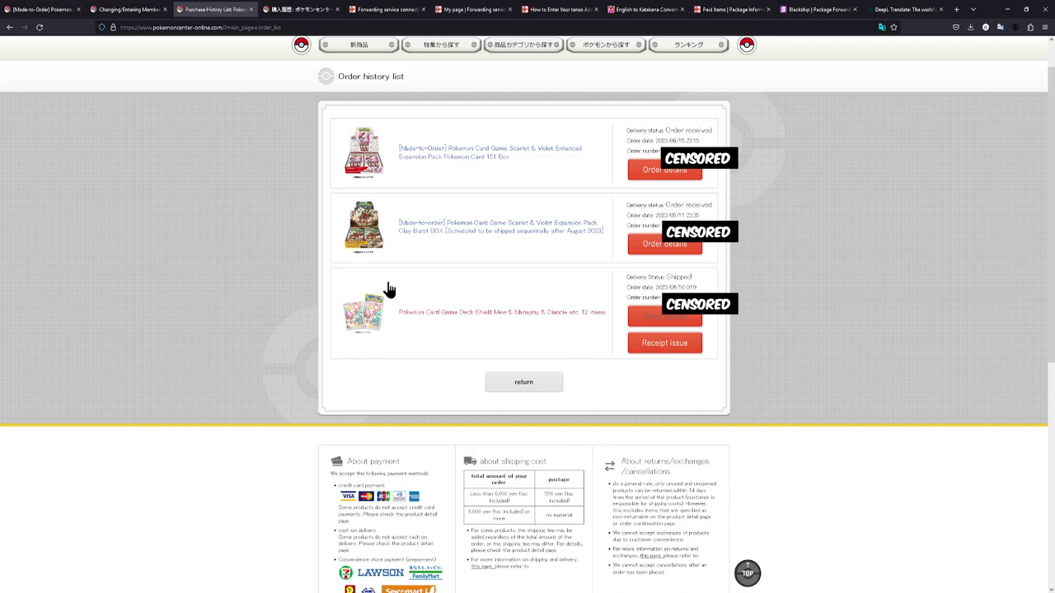
Step: Open the order-detail tab to review the Card 151 Box order
left_click(298, 9)
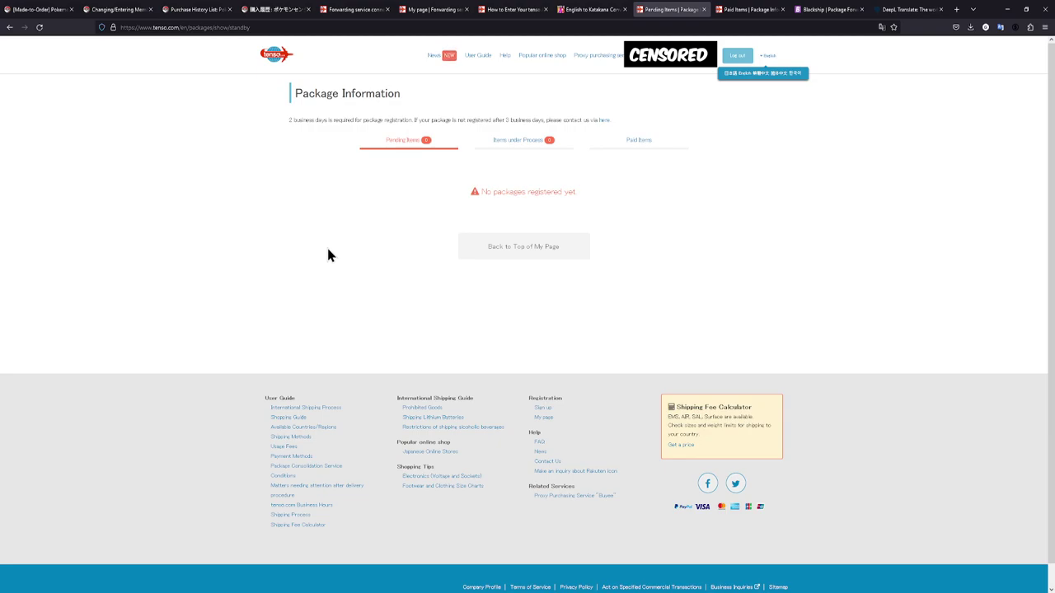
Step: Reopen tenso's international shipping guide, note the EMS method, then view Paid Items
key("ctrl+shift+t")
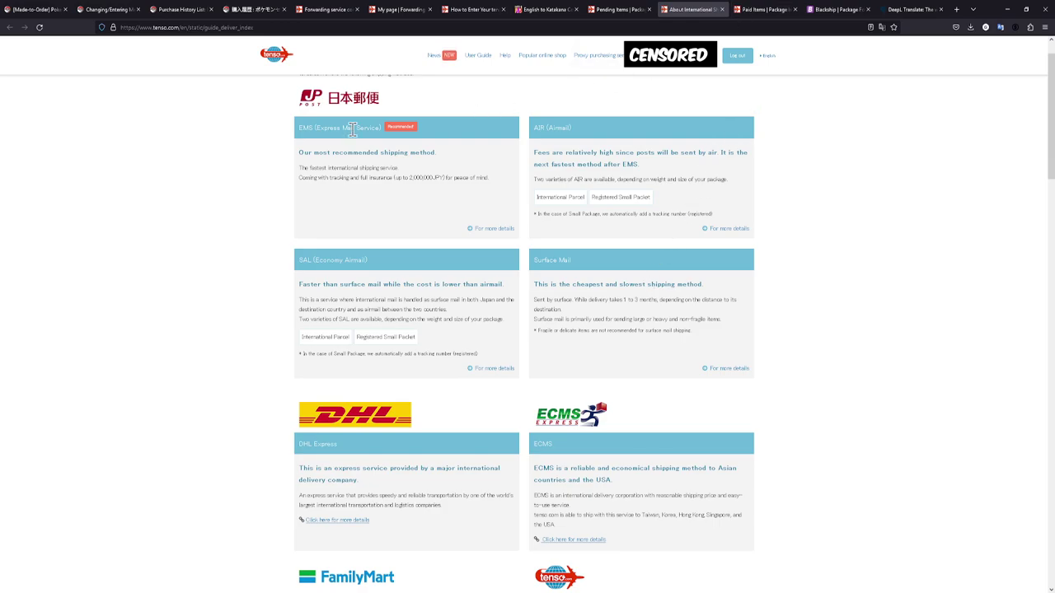
left_click_drag(314, 129, 301, 129)
left_click(339, 129)
left_click(762, 10)
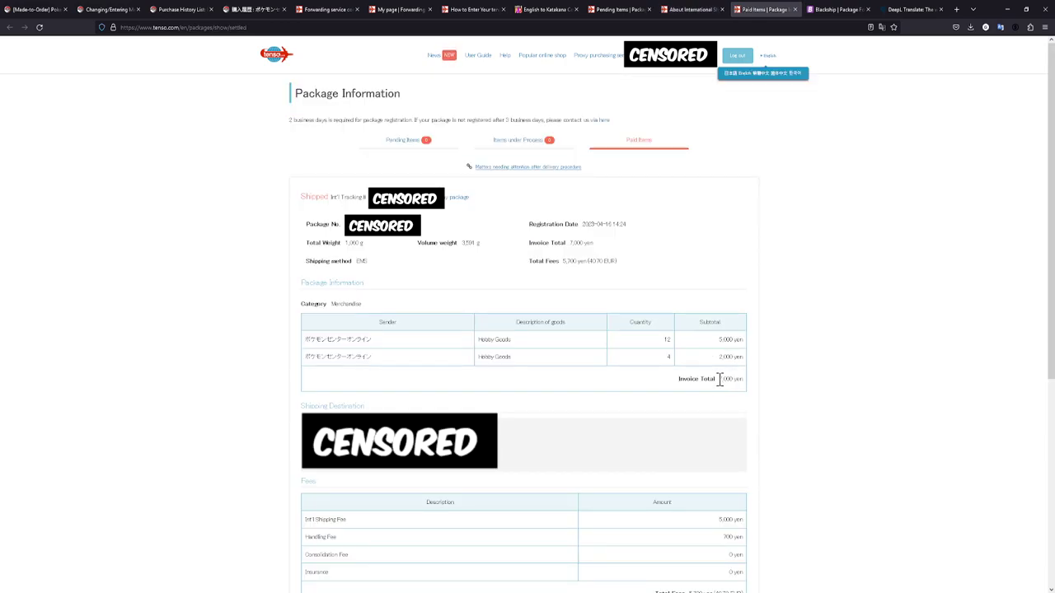
left_click_drag(718, 379, 733, 379)
left_click(772, 376)
scroll(757, 326, "down", 2)
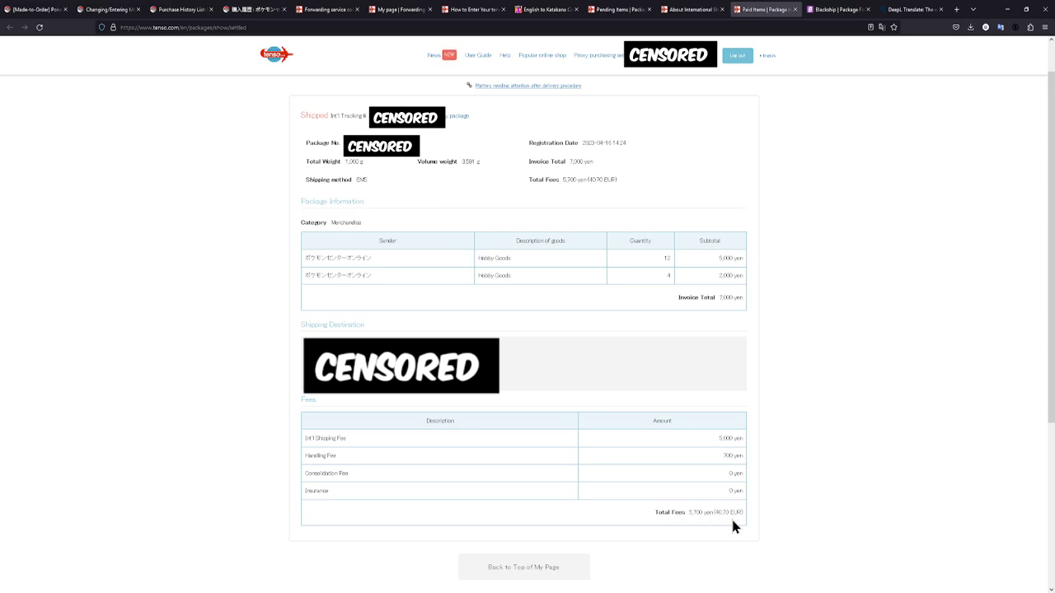
Step: Return to the Pokémon Card 151 Box product page priced at 5,800 yen
key("ctrl+1")
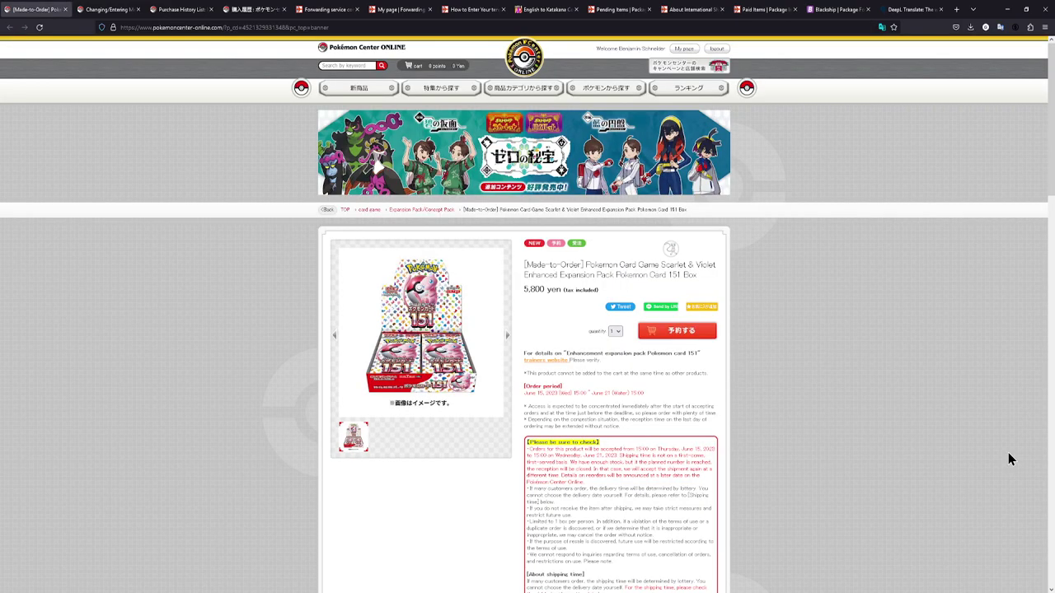